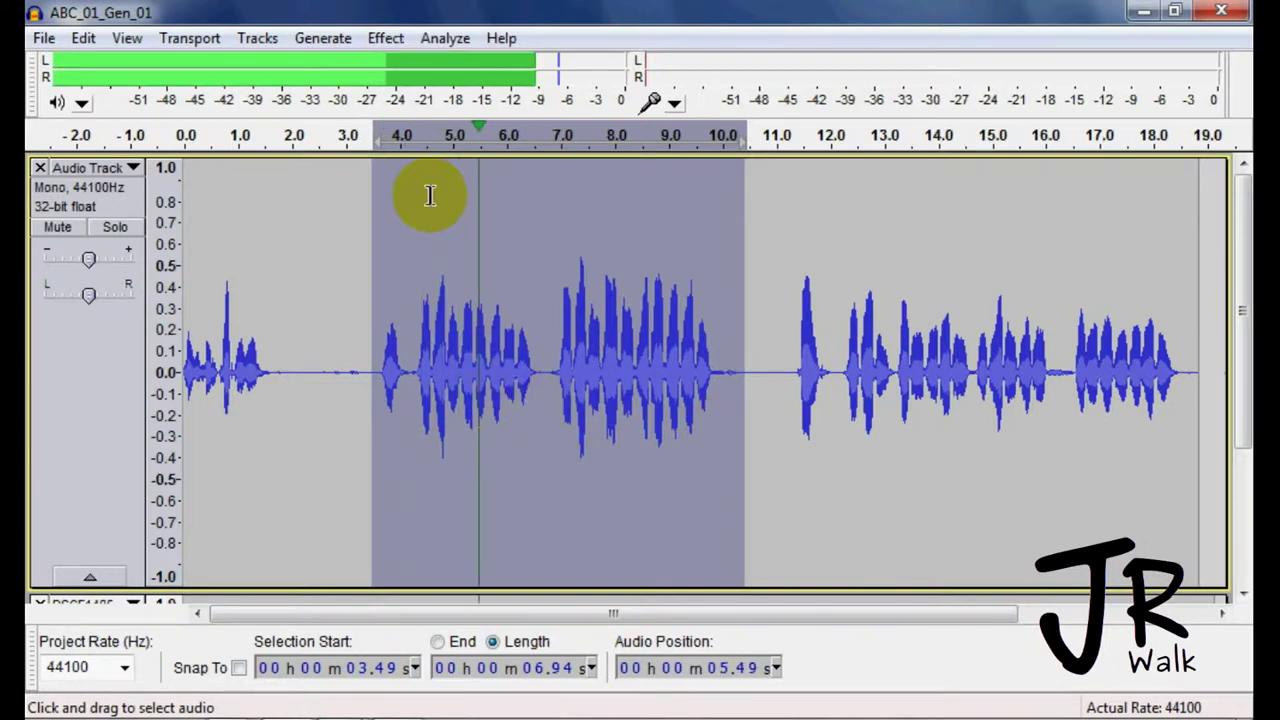
Stop playback and select the track's audio from about 3.54 s with a length of about 6.67 s.
key("bracketleft")
key("space")
left_click_drag(376, 400, 734, 468)
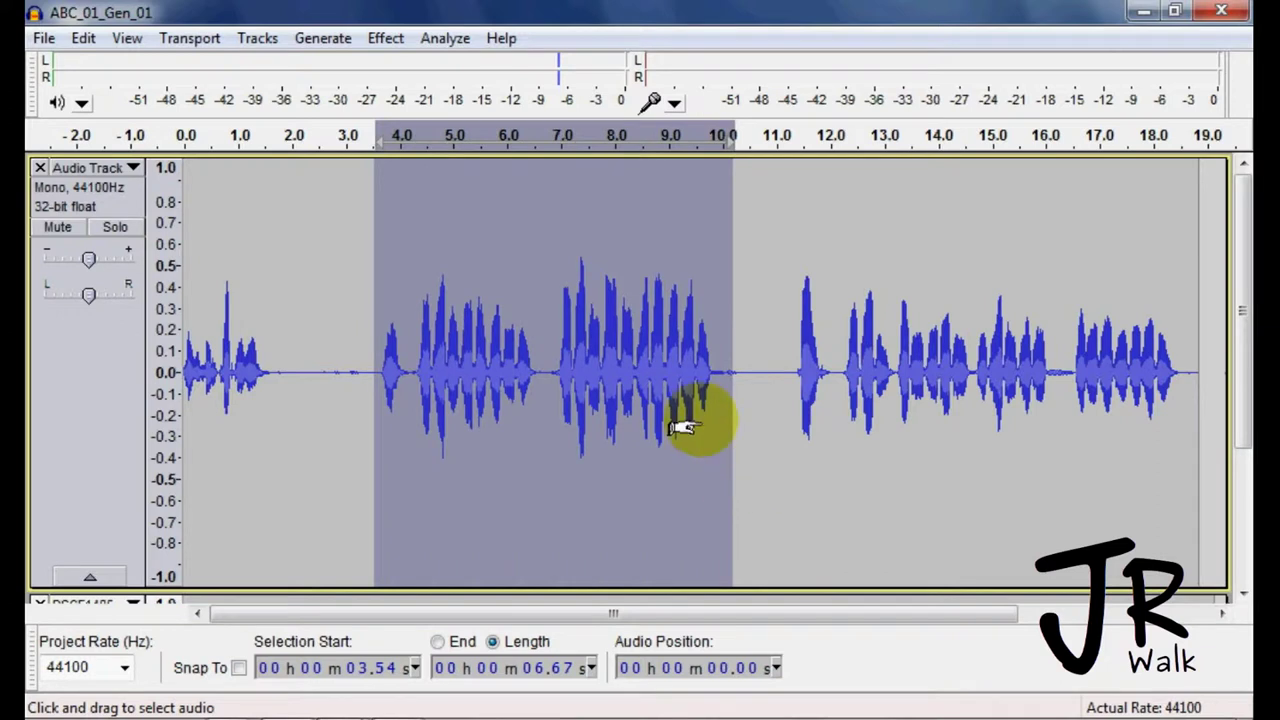
Apply the Change Speed effect to the selected audio with a 10 percent change.
left_click(385, 45)
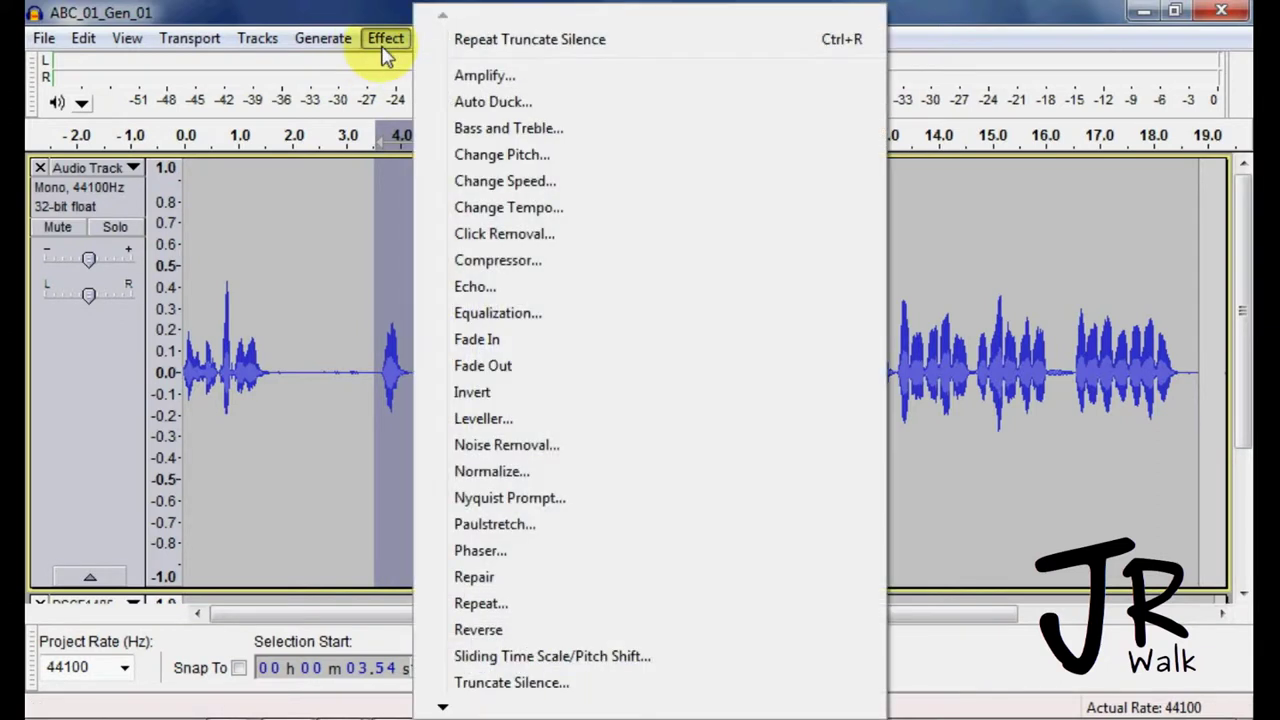
left_click(466, 183)
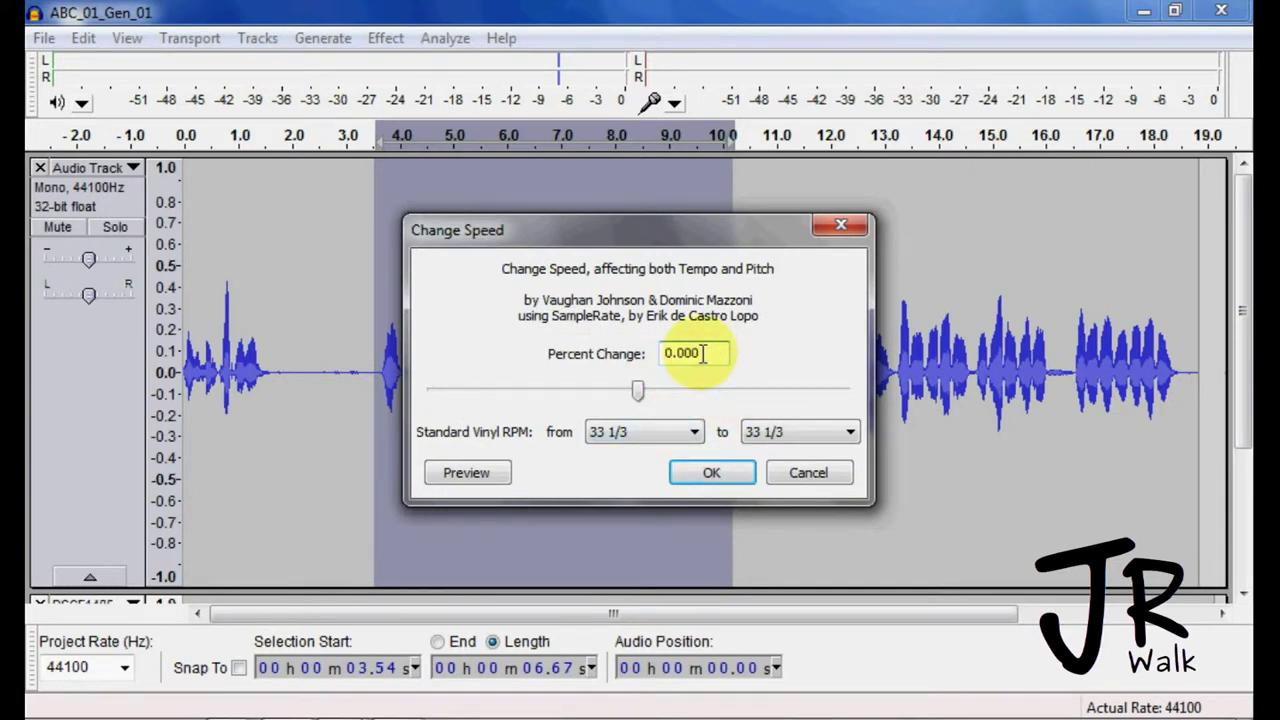
type("10")
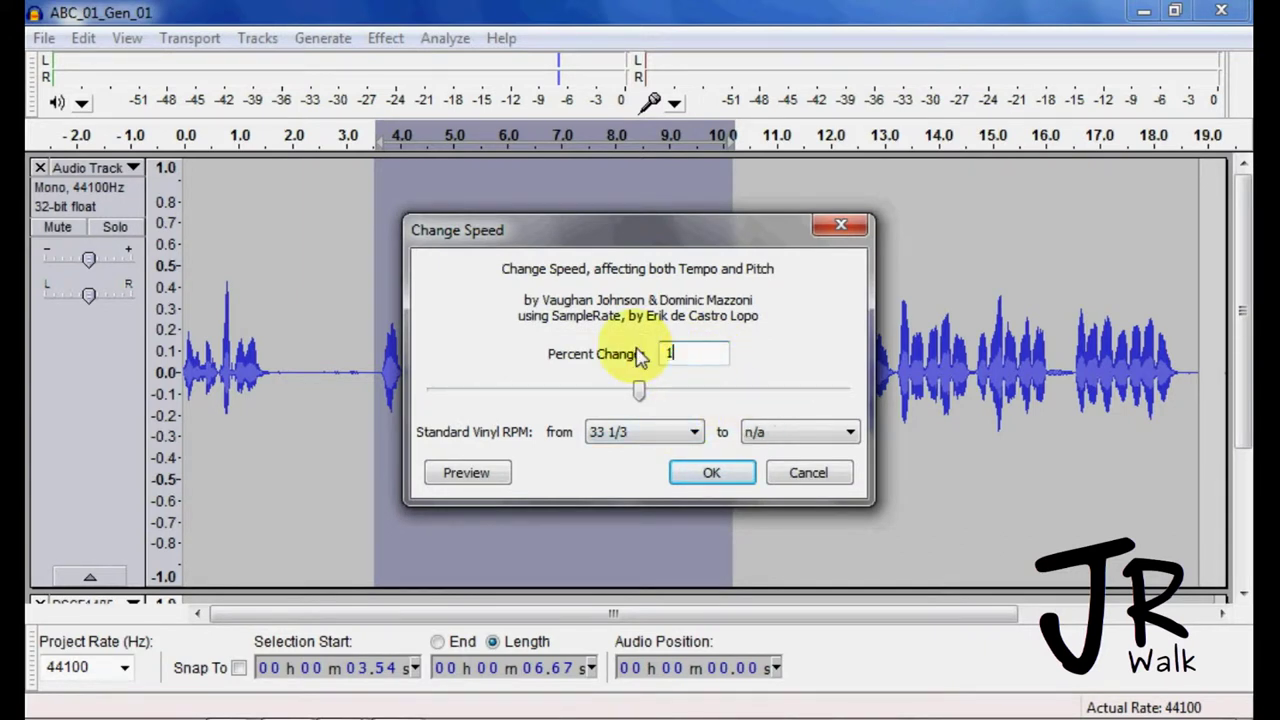
left_click(690, 472)
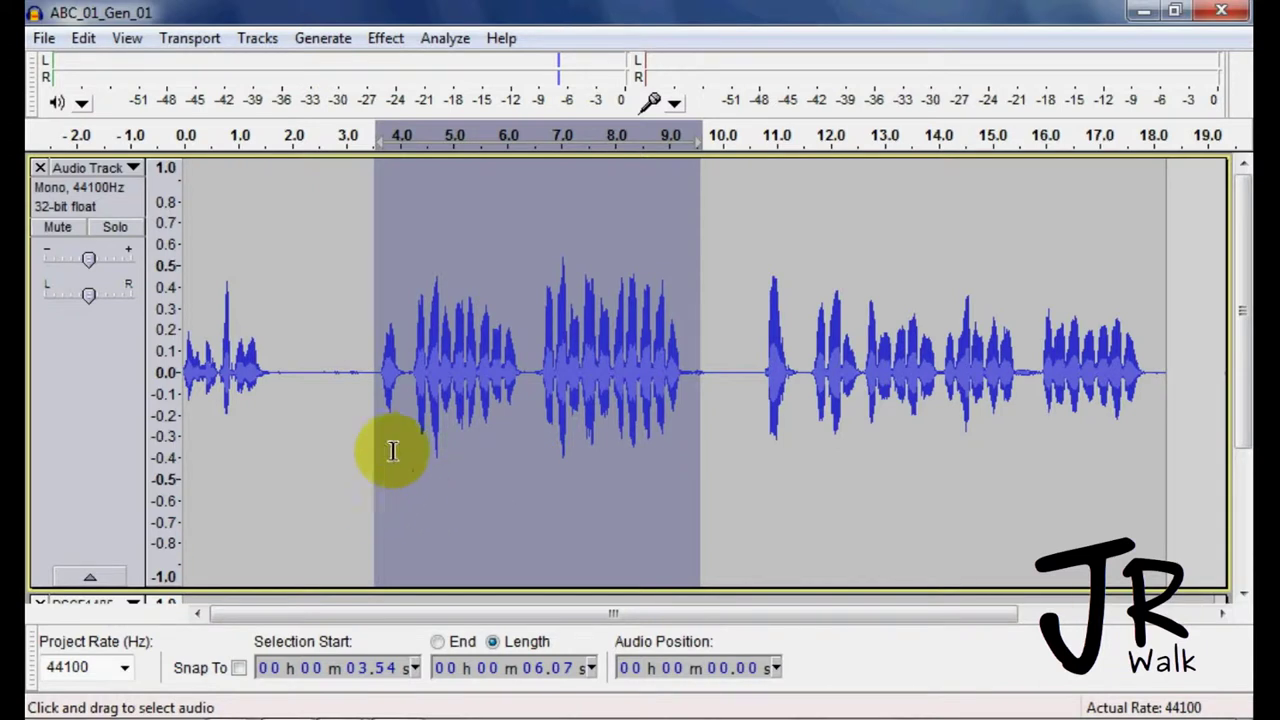
Play the sped-up selection briefly and undo the speed change.
key("space")
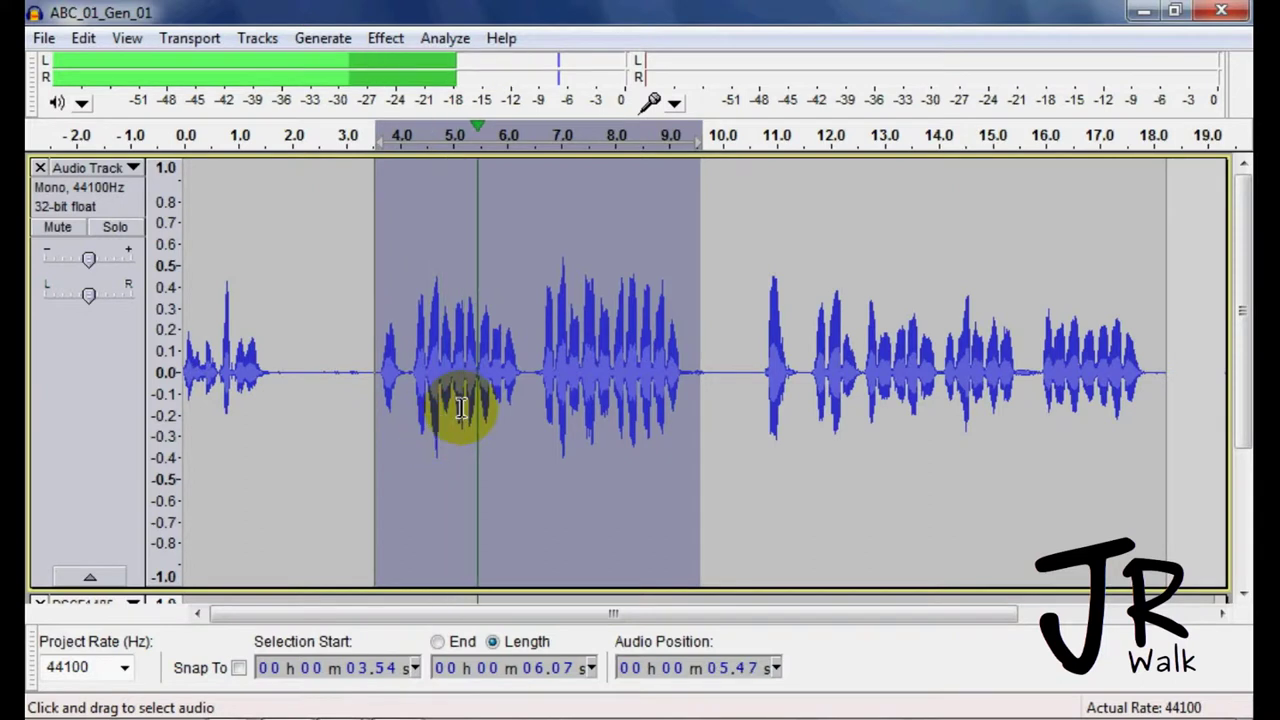
key("x")
key("ctrl+z")
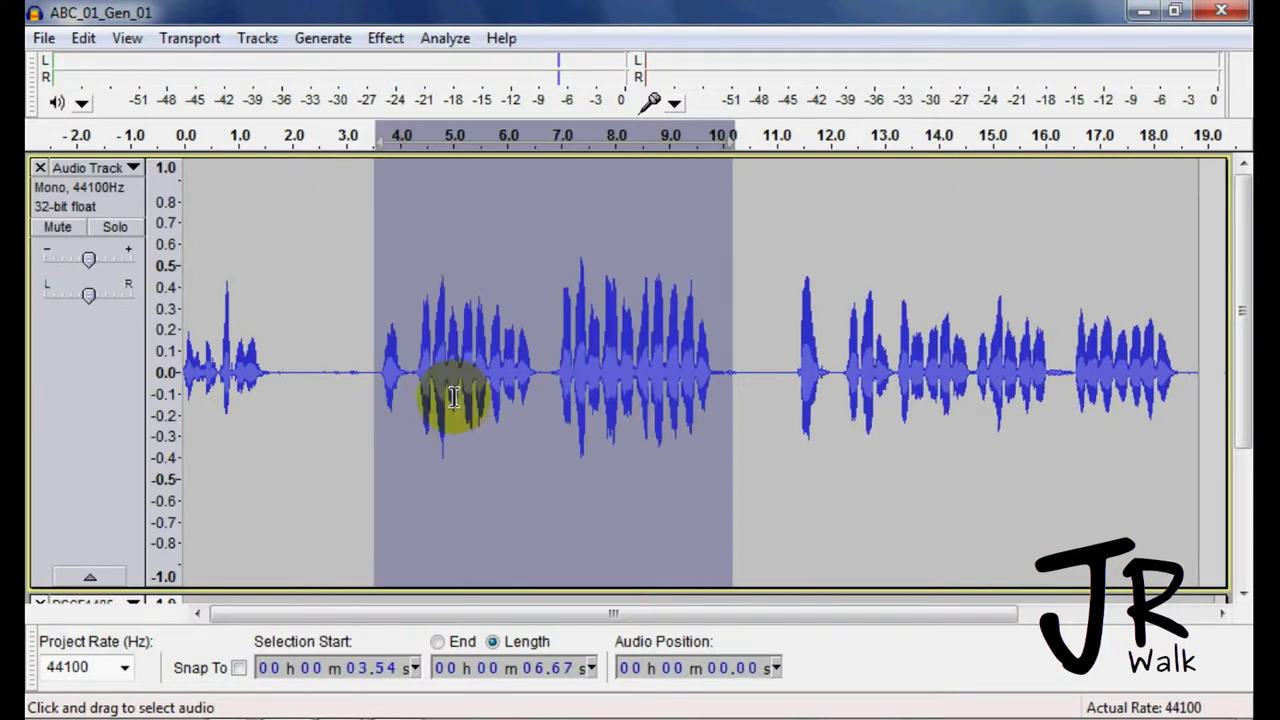
Slow down the selected audio with the Change Speed effect at -20 percent.
left_click(386, 40)
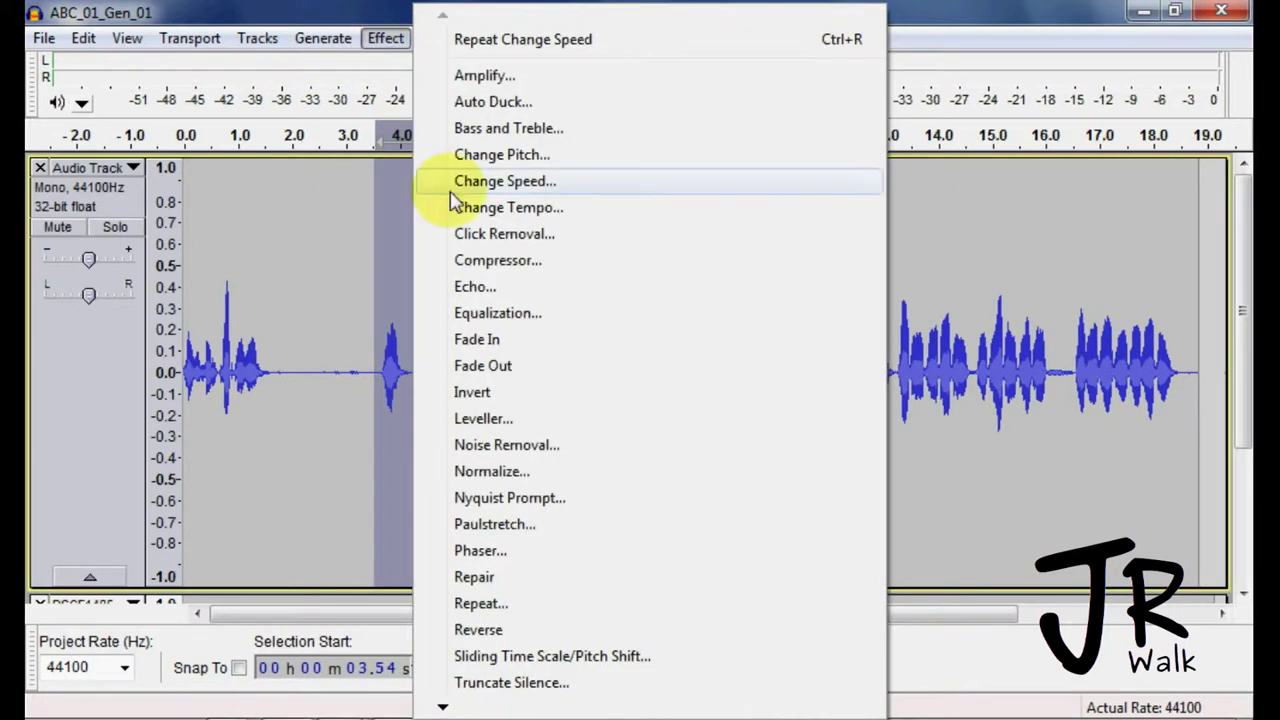
left_click(495, 183)
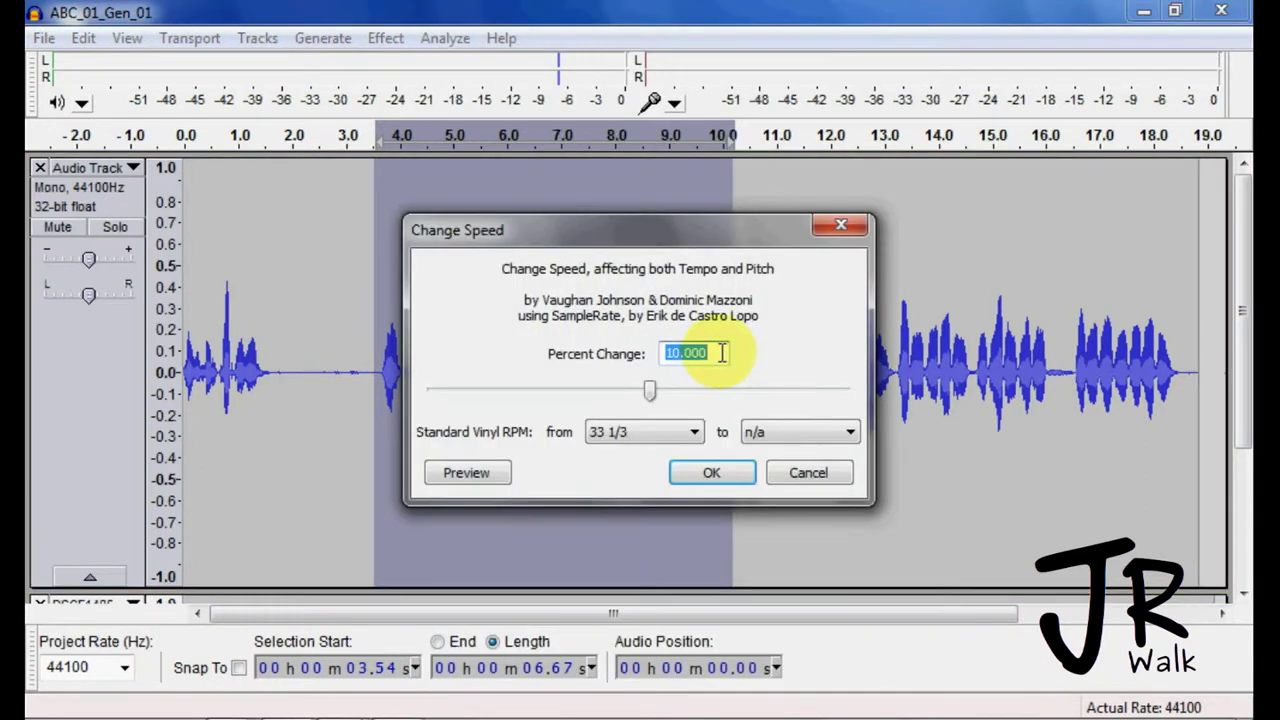
type("-")
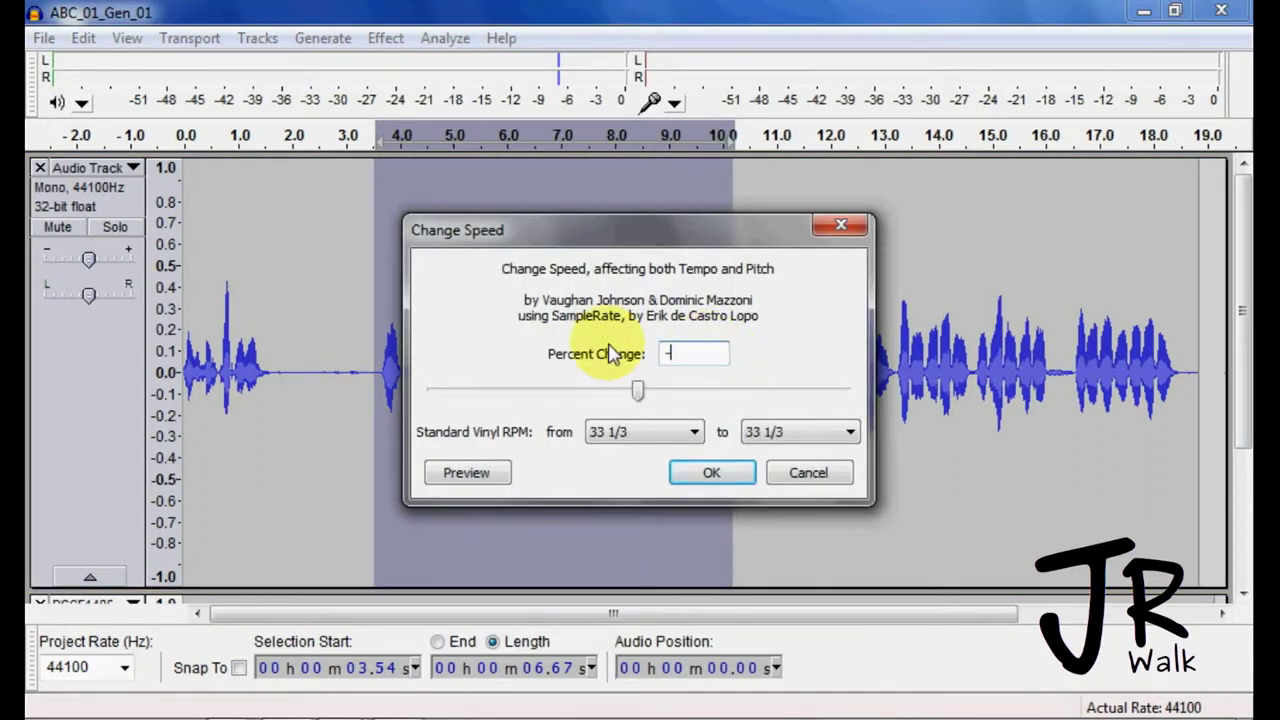
type("20")
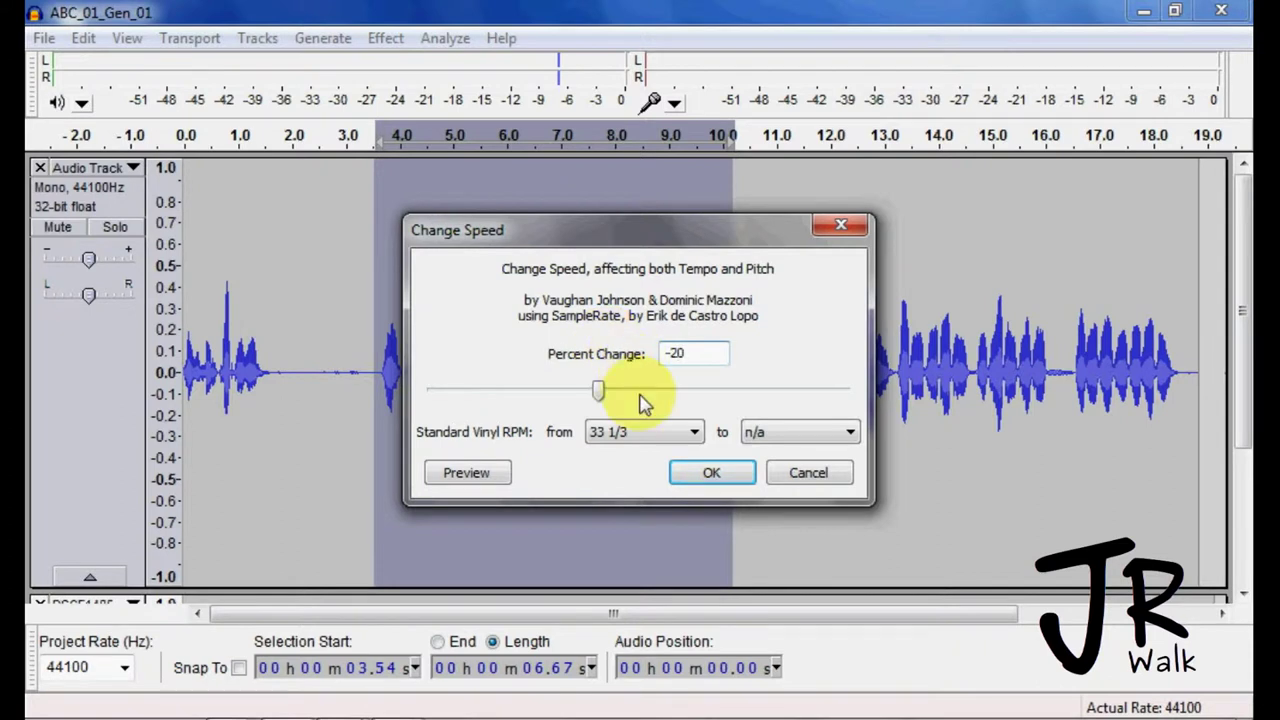
left_click(709, 477)
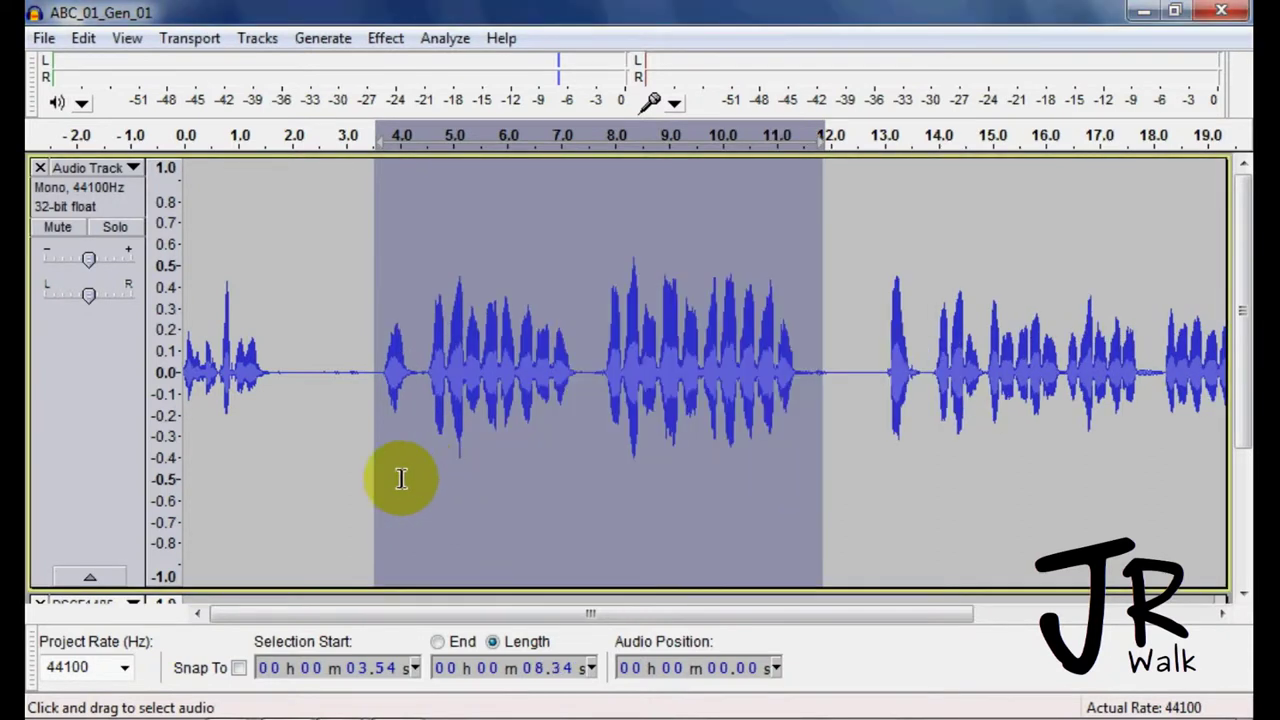
Listen to part of the slowed-down selection and undo the speed change.
key("space")
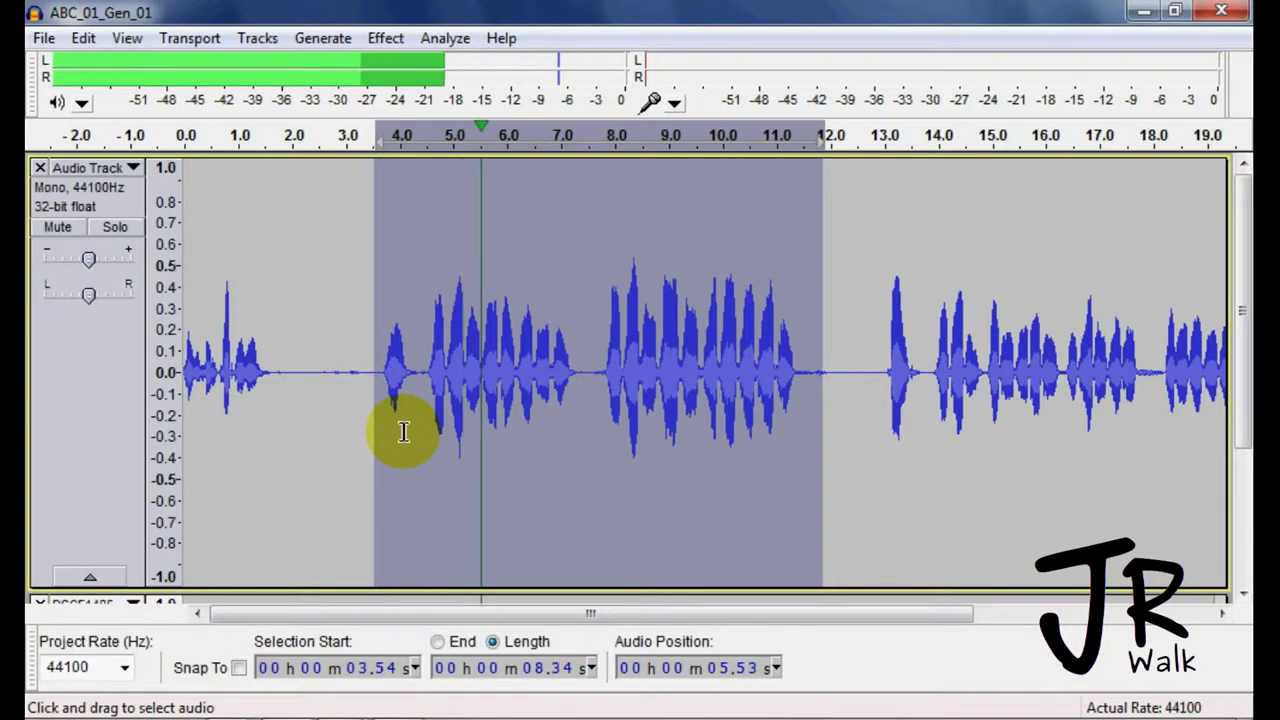
key("x")
key("ctrl+z")
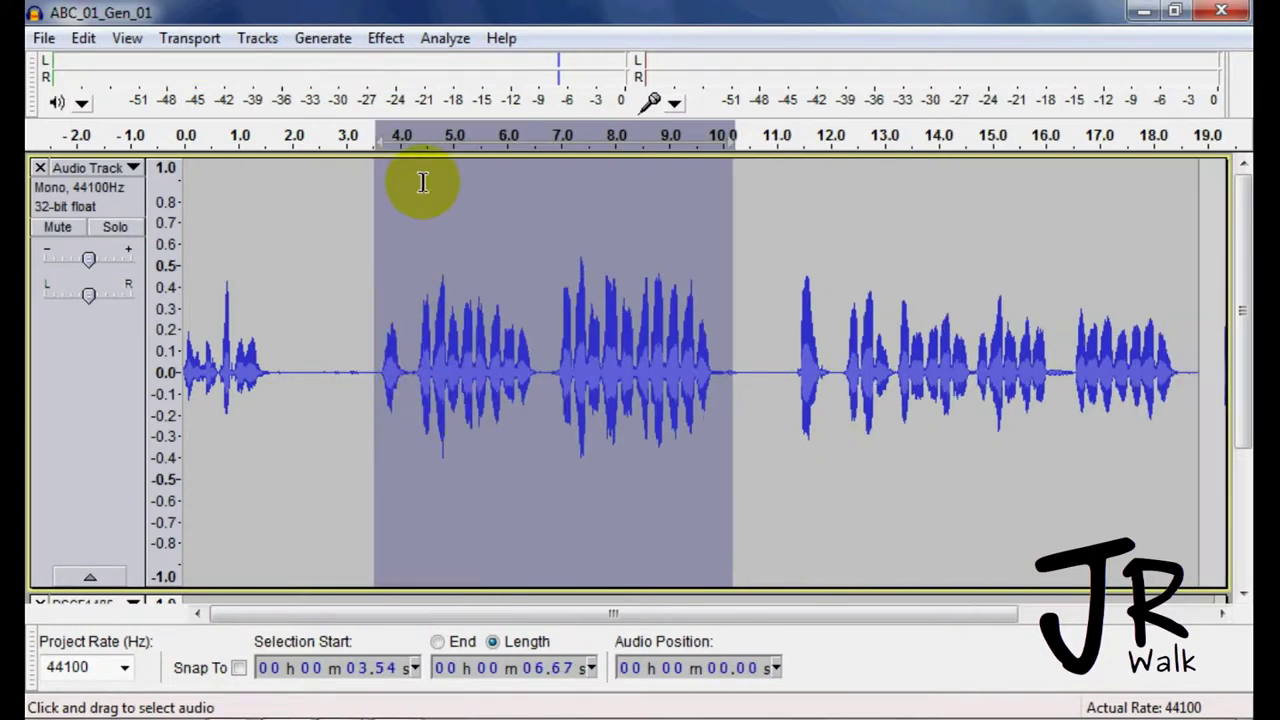
Apply the Change Tempo effect to the selected audio with a percent change of about 25.
left_click(388, 48)
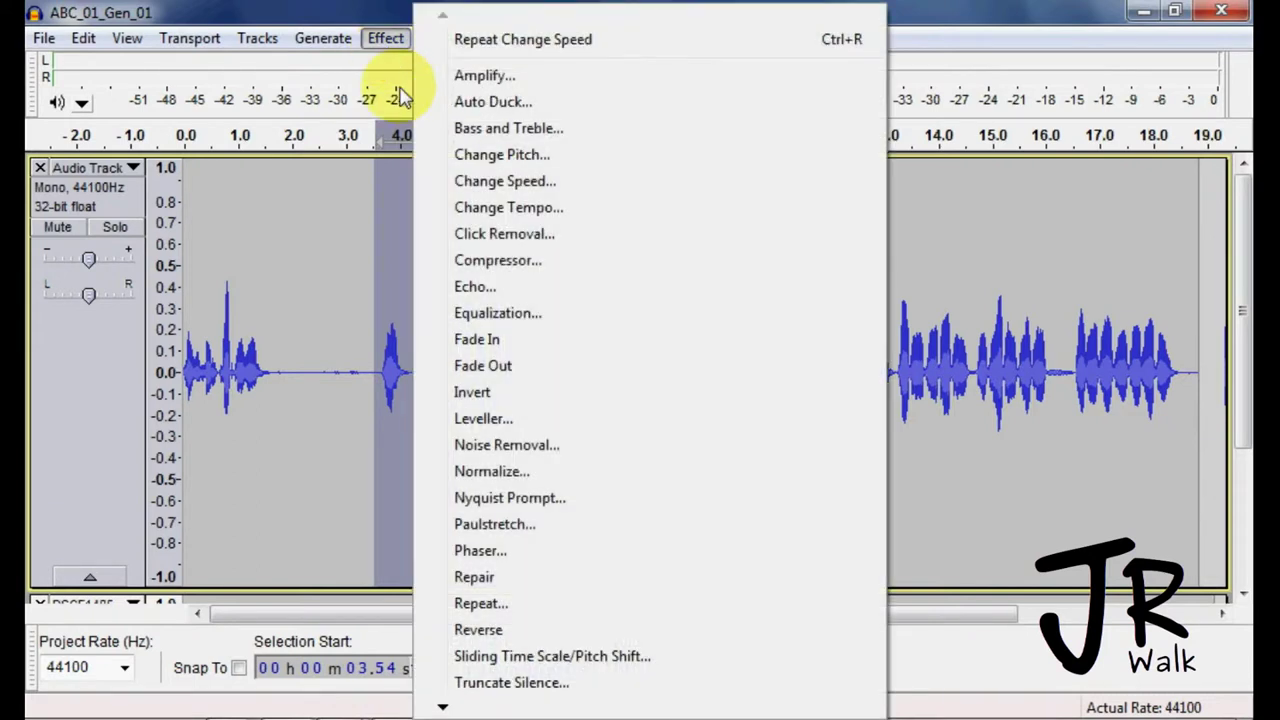
left_click(497, 212)
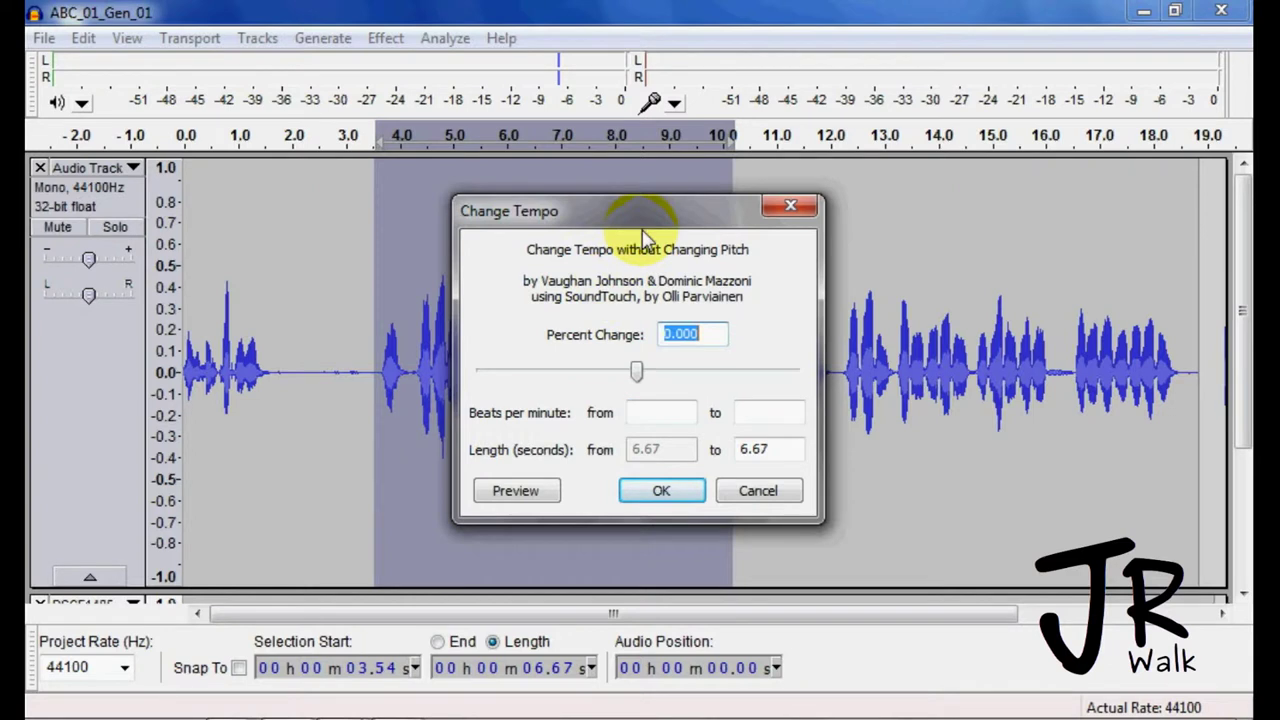
left_click_drag(642, 230, 862, 260)
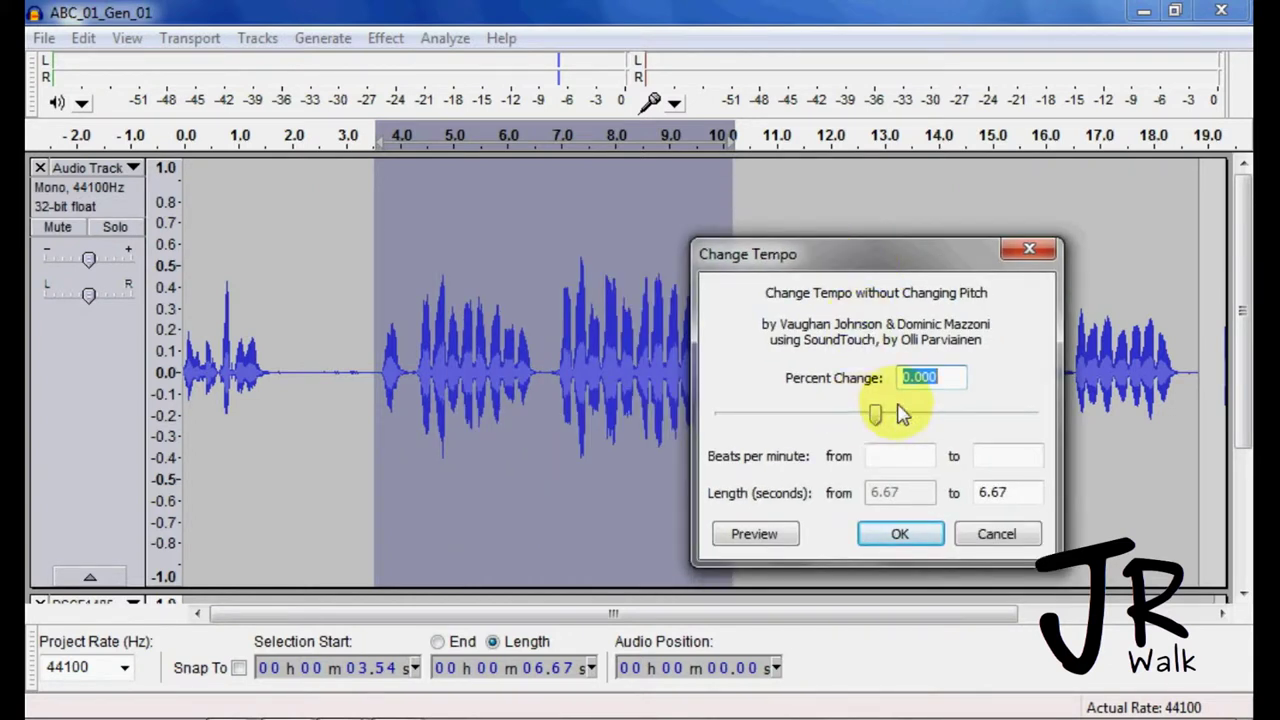
left_click_drag(878, 420, 898, 420)
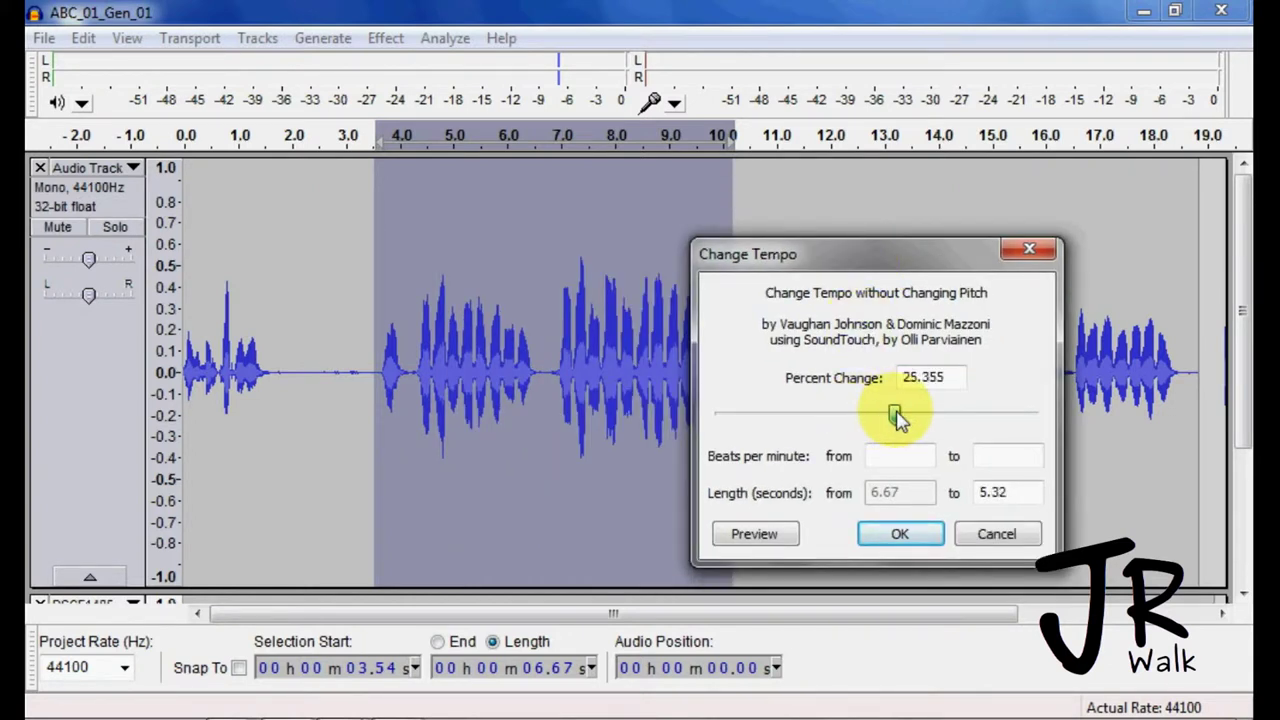
left_click(912, 537)
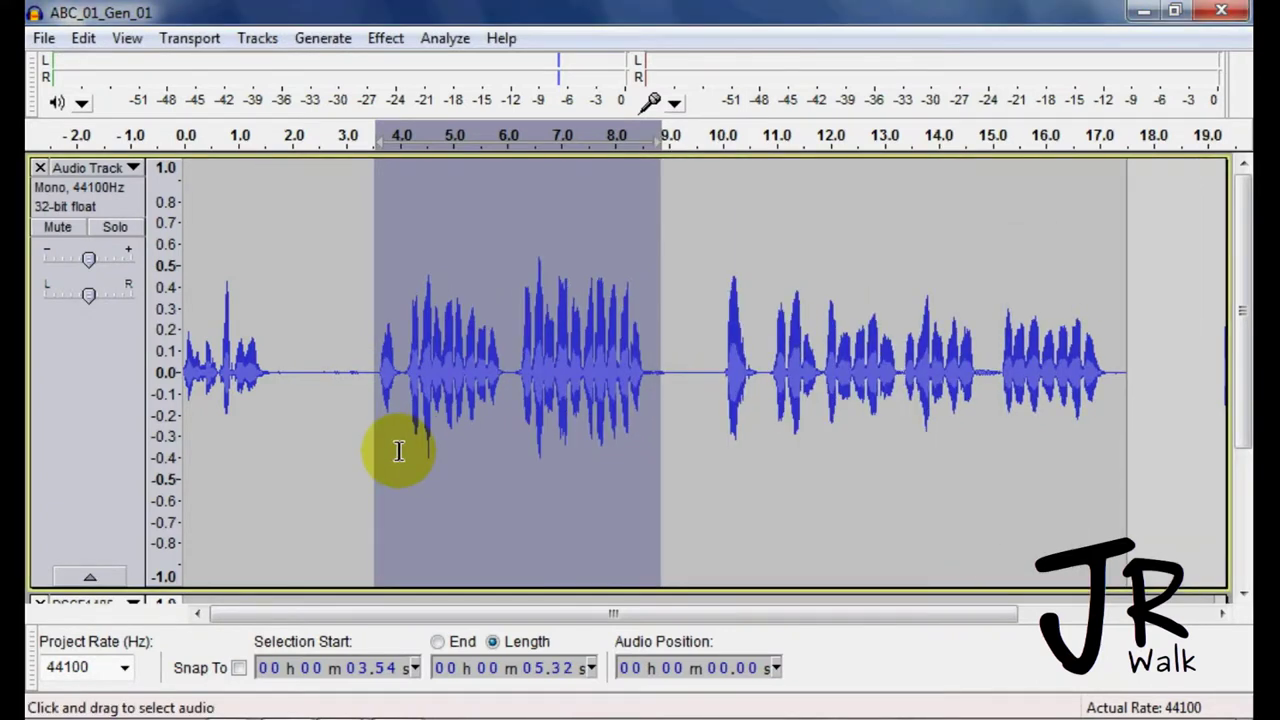
Play part of the faster-tempo selection and undo the tempo change.
key("space")
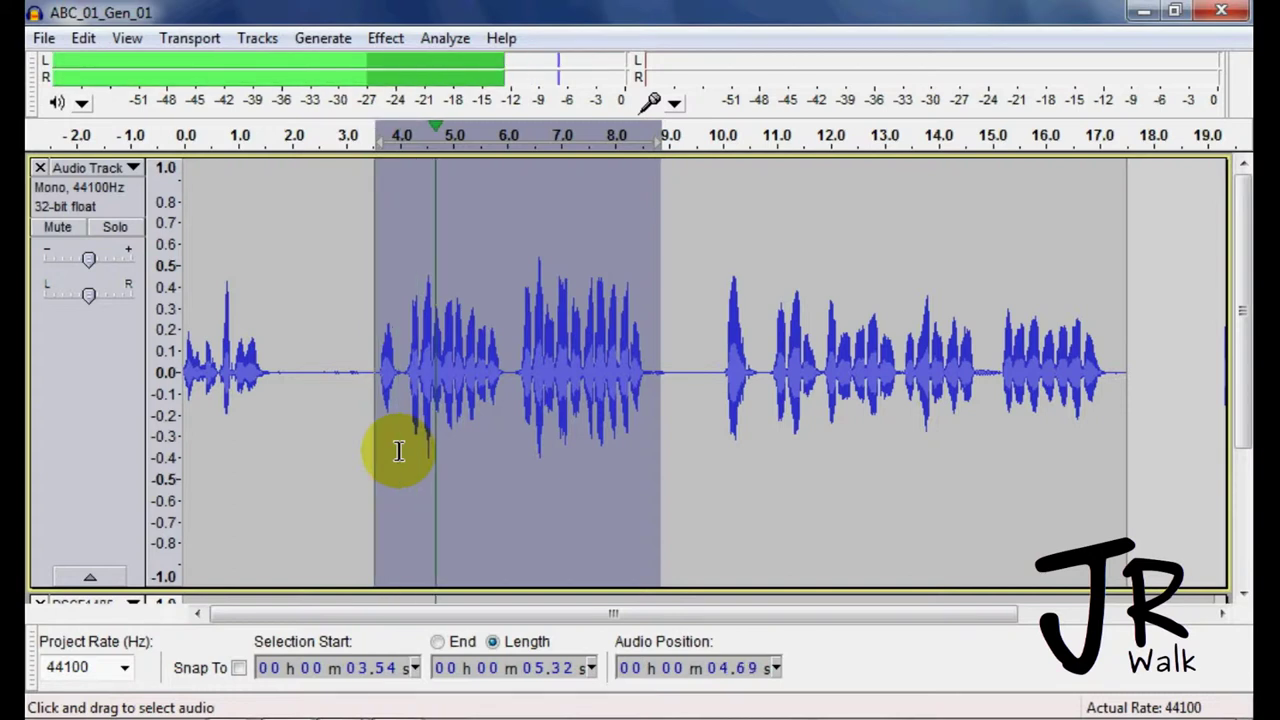
key("bracketleft")
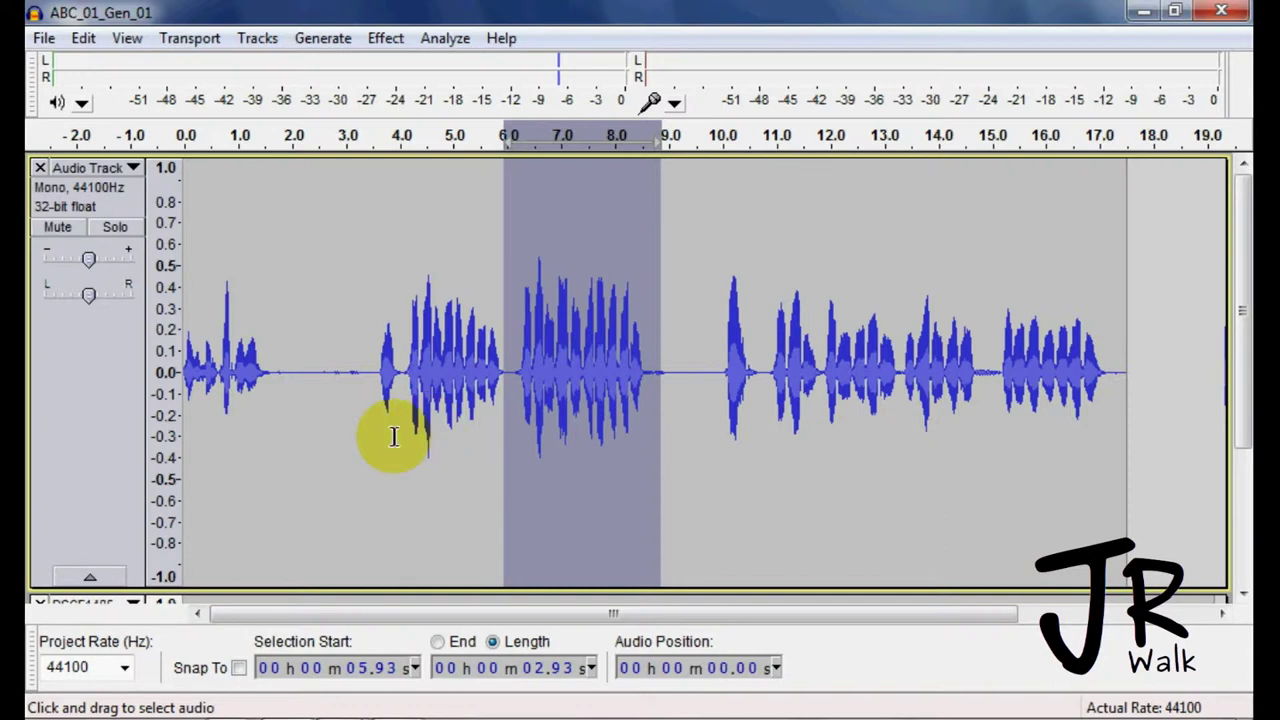
key("ctrl+z")
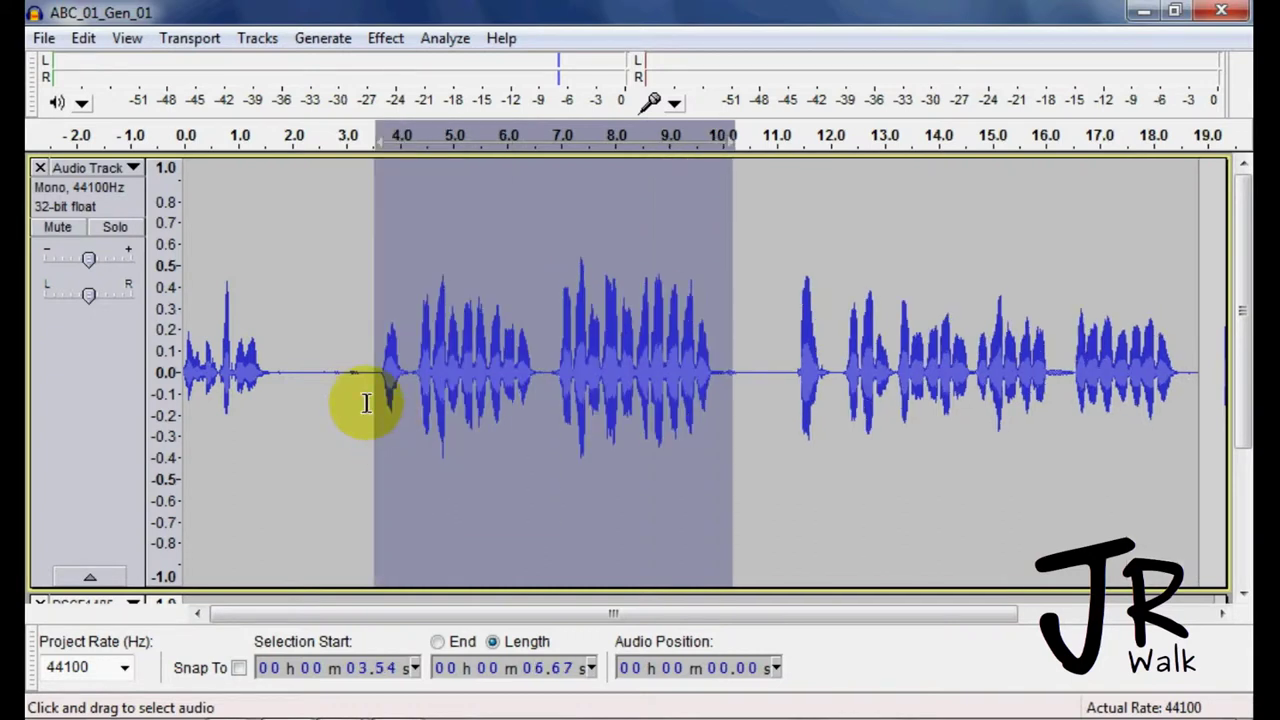
Reselect the track's audio from about 3.40 s with a length of about 7.16 s.
left_click(367, 402)
left_click_drag(380, 405, 718, 437)
Apply the Change Tempo effect to stretch the selected audio to a length of 10 seconds.
left_click(390, 40)
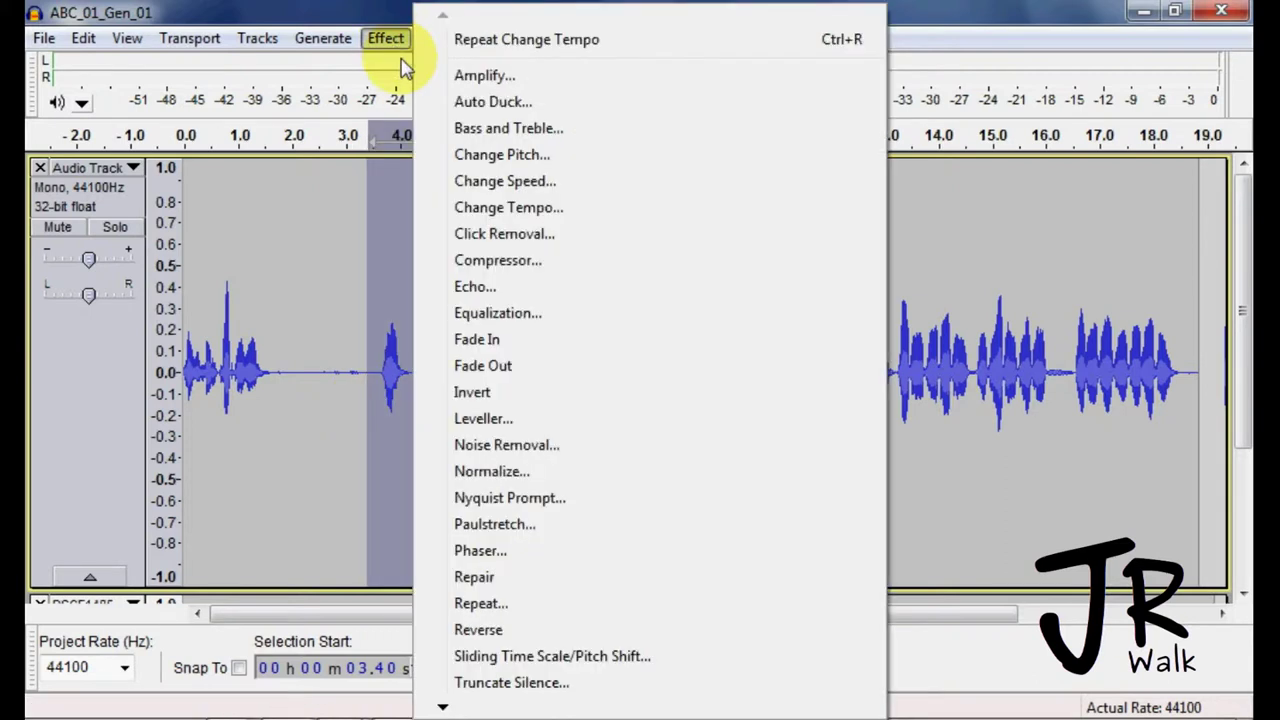
left_click(512, 208)
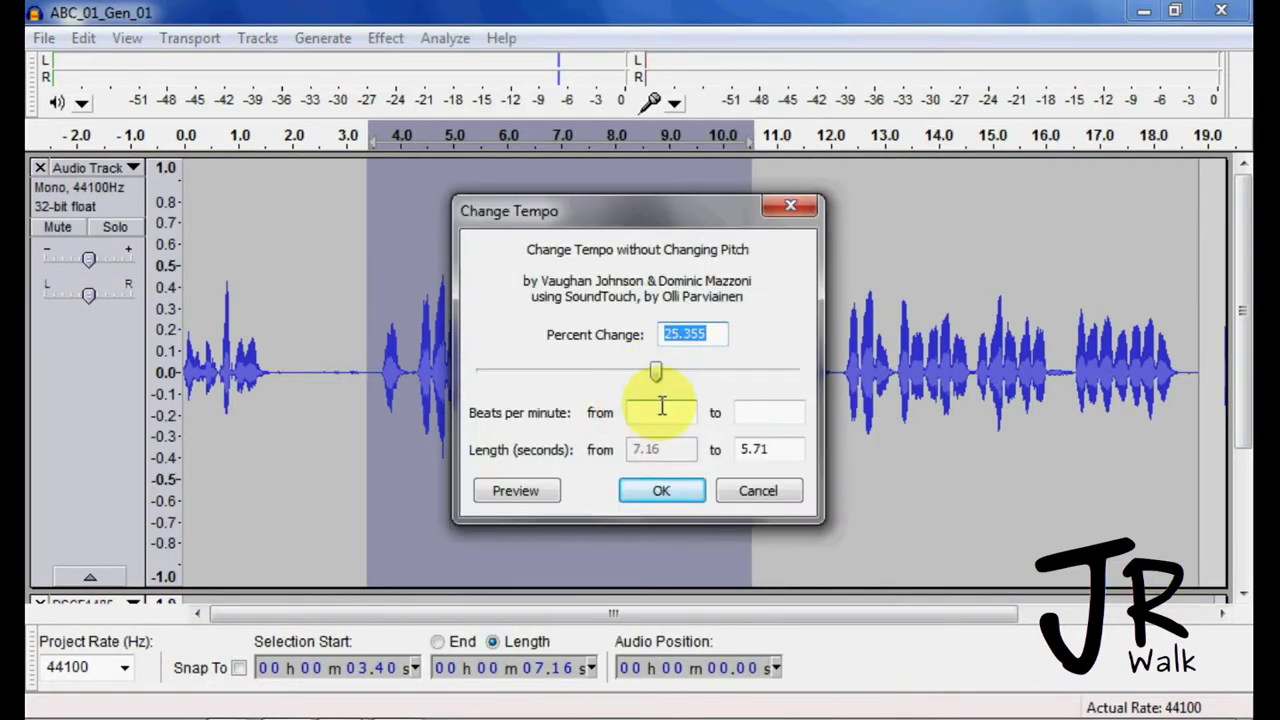
left_click_drag(662, 371, 618, 377)
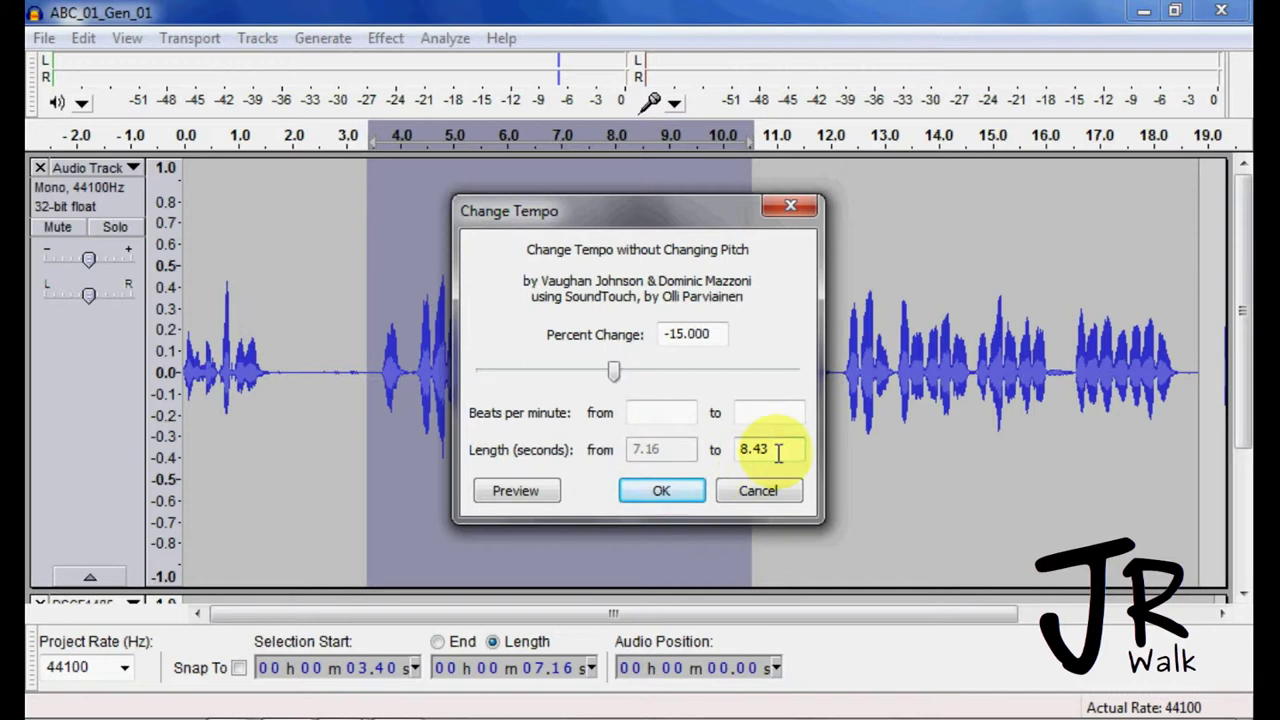
left_click_drag(777, 449, 727, 455)
type("1")
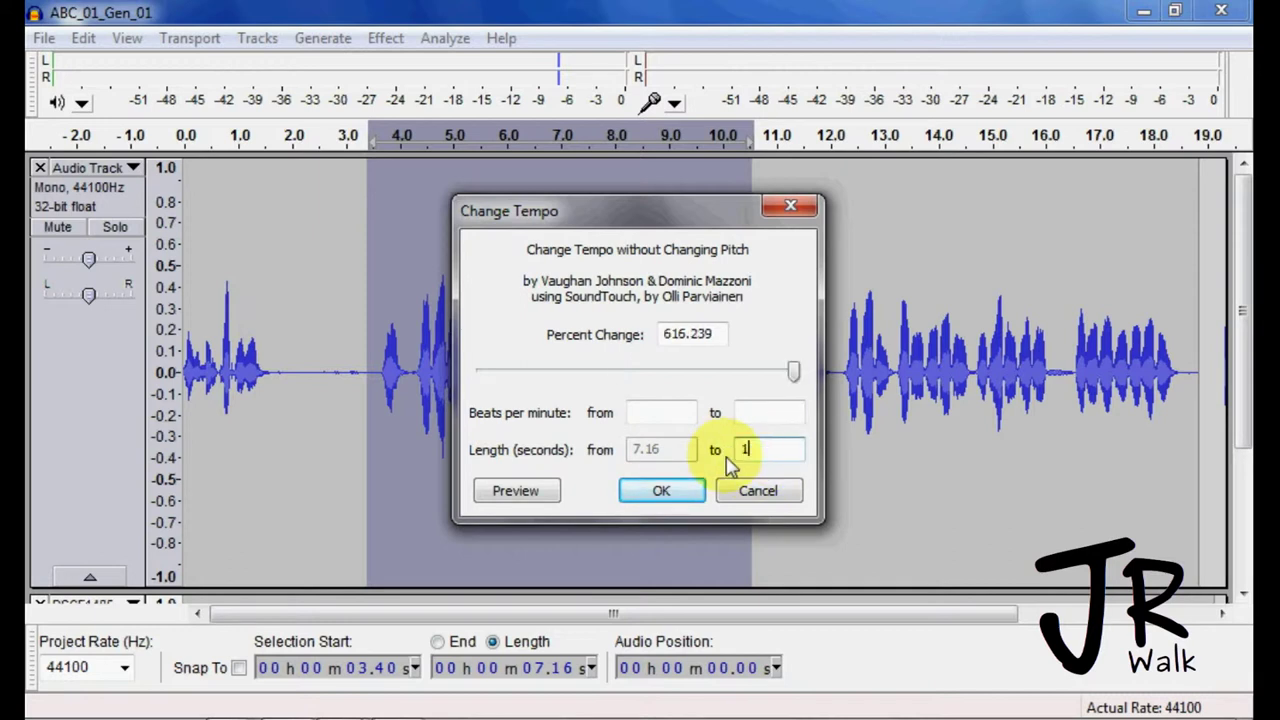
type("0")
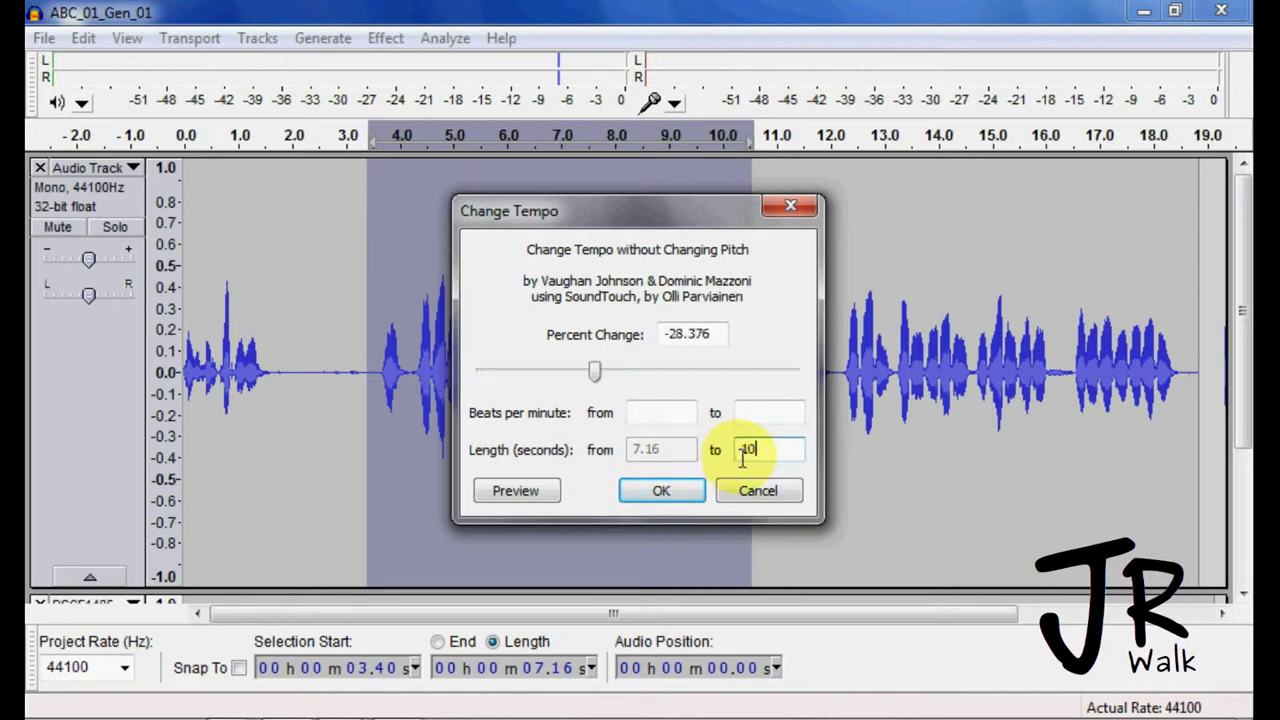
left_click(657, 495)
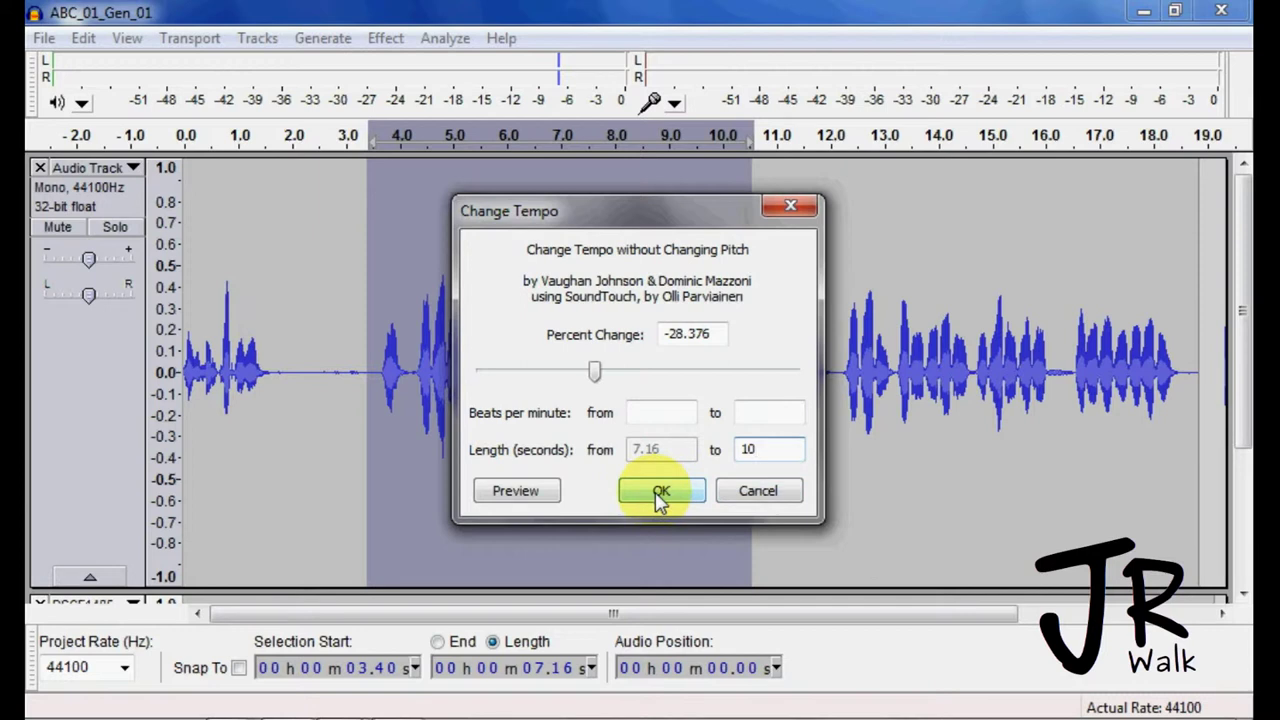
left_click(679, 495)
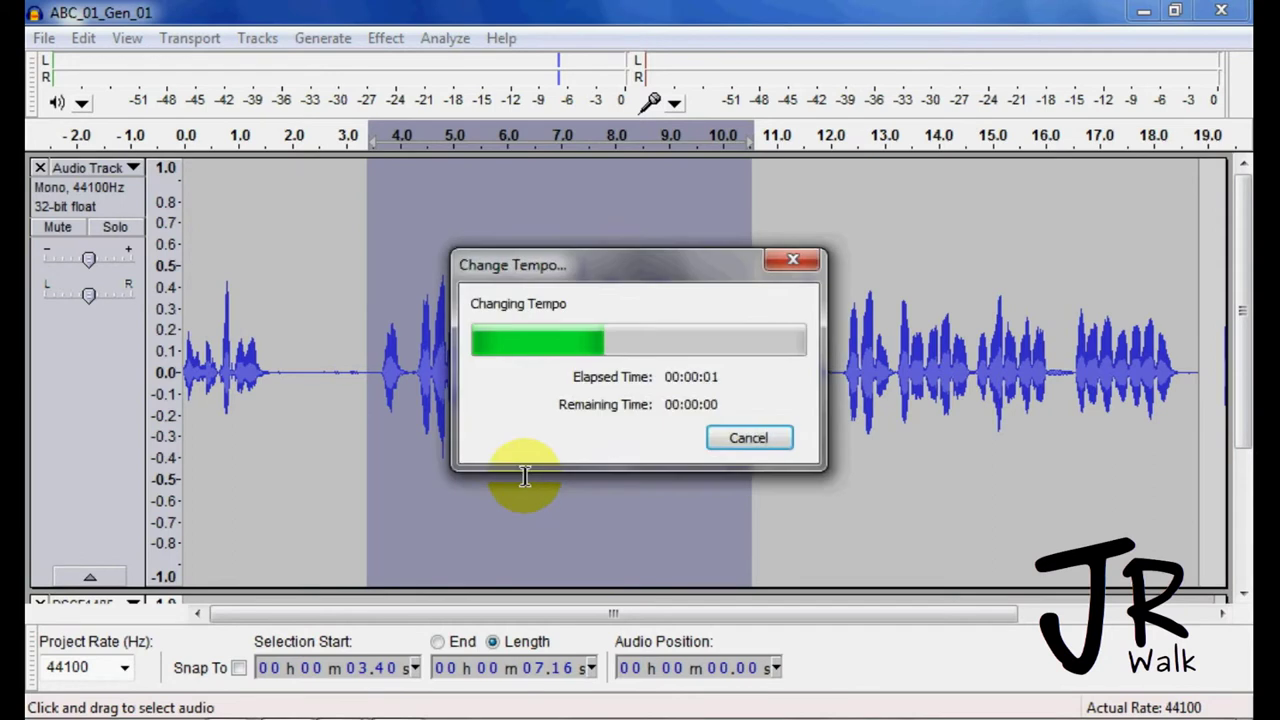
Play the stretched audio from about 3.60 s, stop playback, and undo the tempo change.
left_click(379, 400)
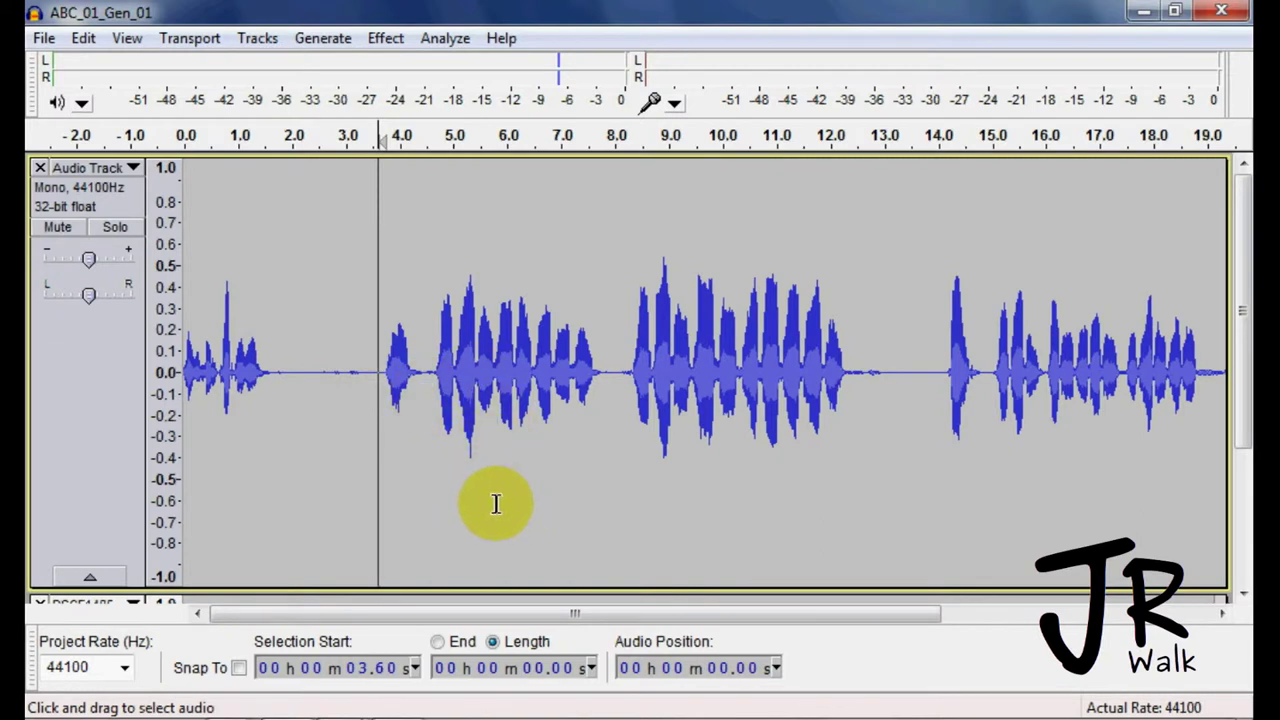
key("space")
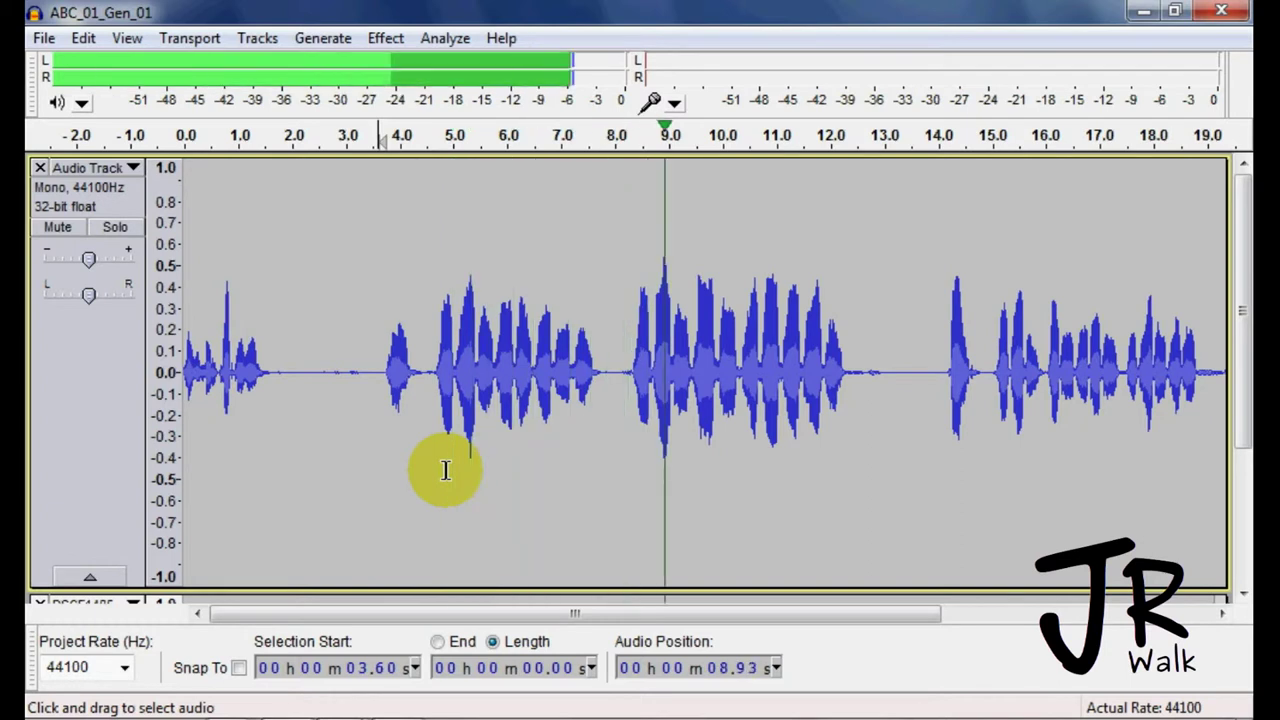
key("x")
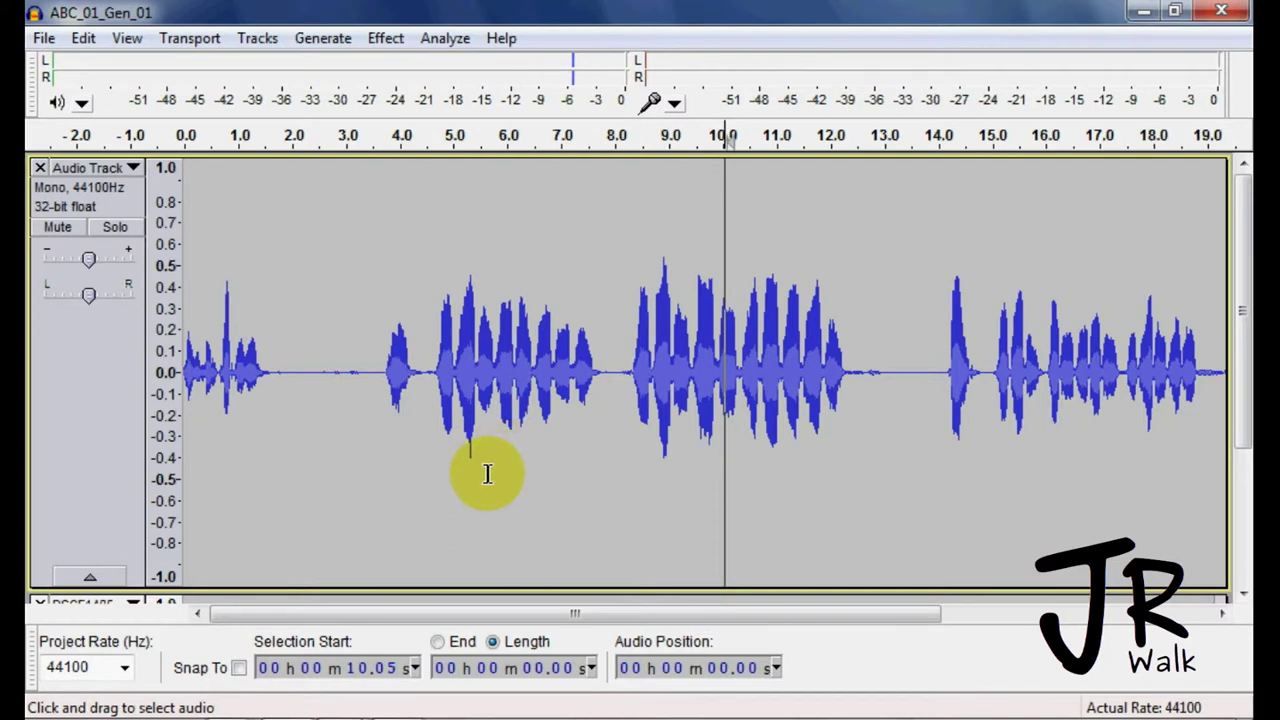
key("ctrl+z")
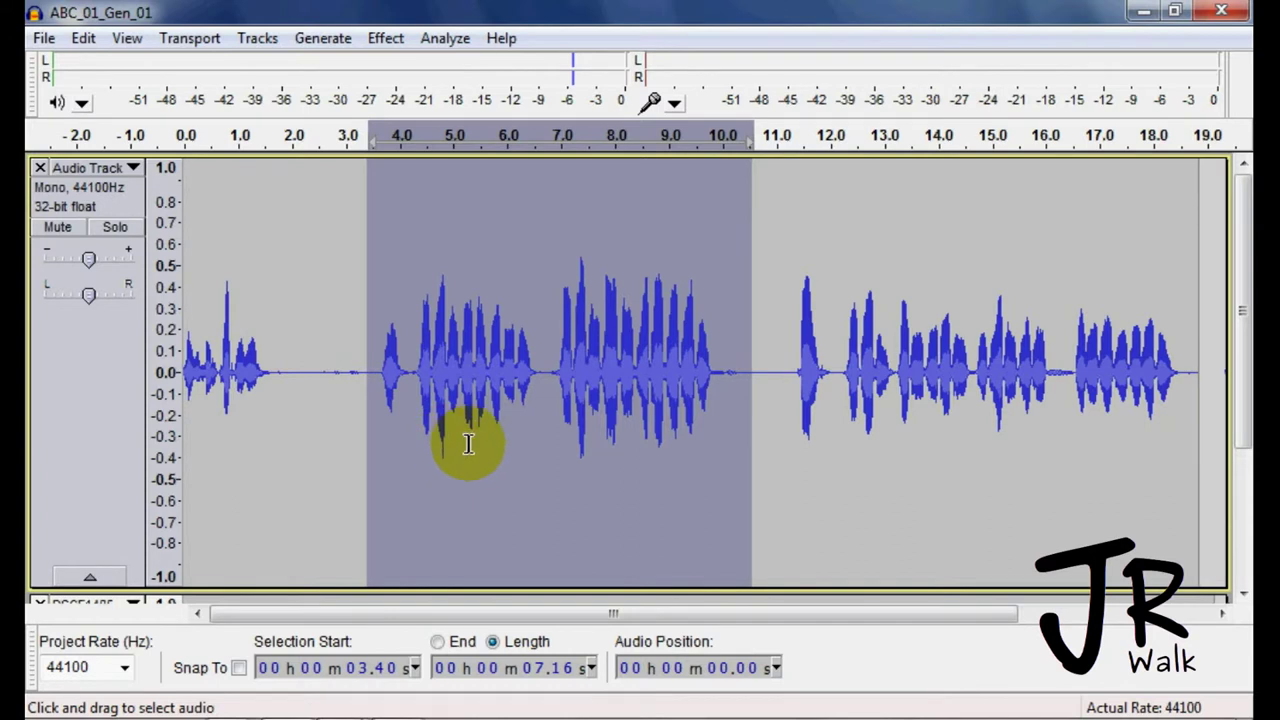
Apply the Change Pitch effect to the selected audio, raising its pitch by 36.866 percent.
left_click(386, 40)
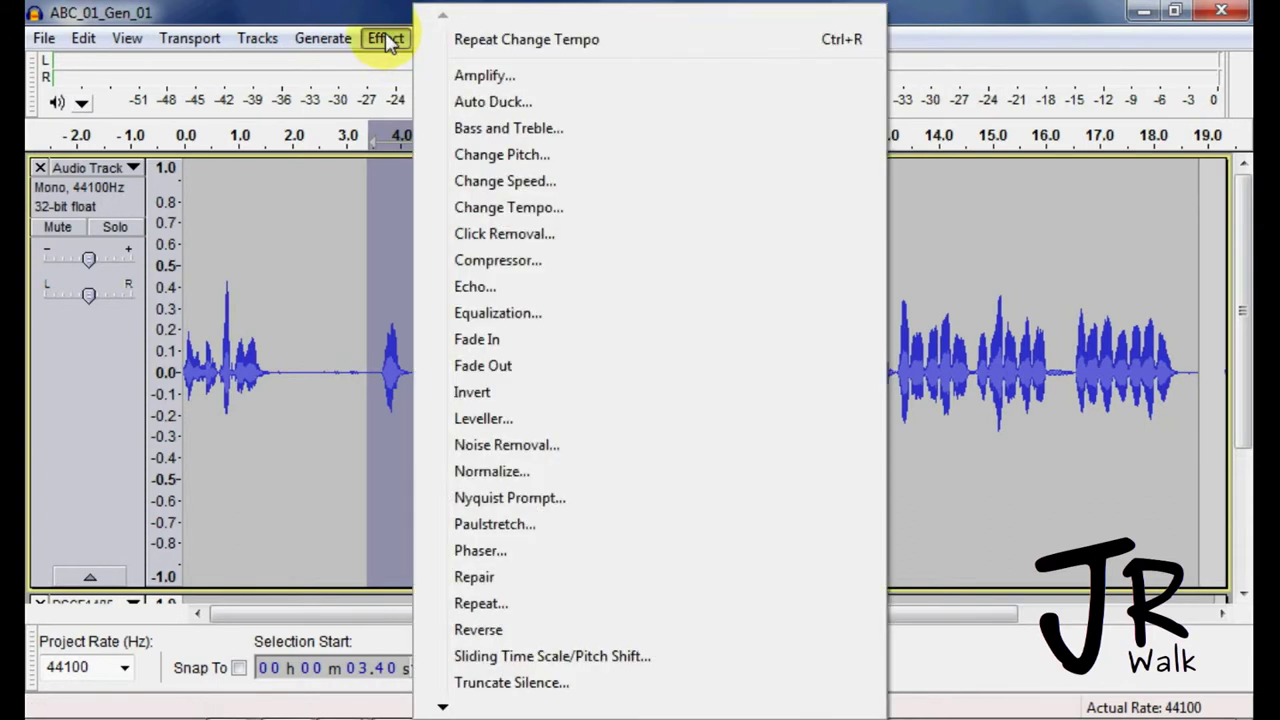
left_click(482, 160)
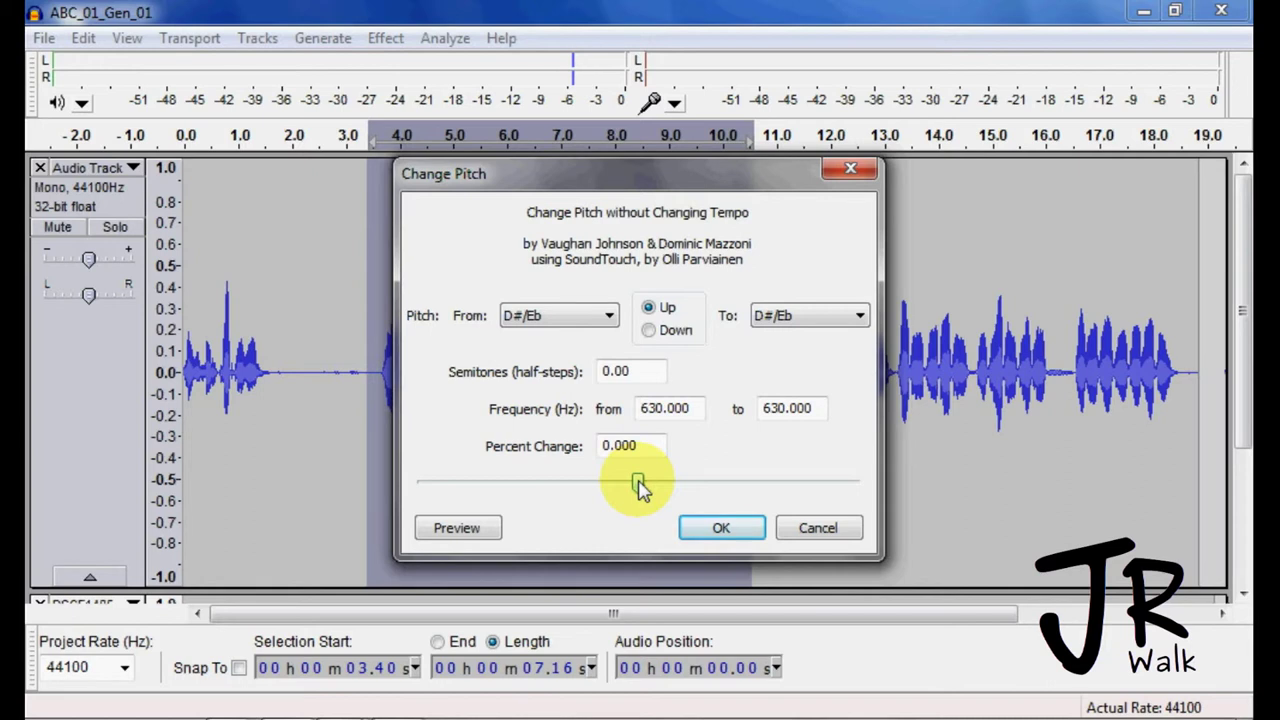
left_click_drag(640, 487, 674, 488)
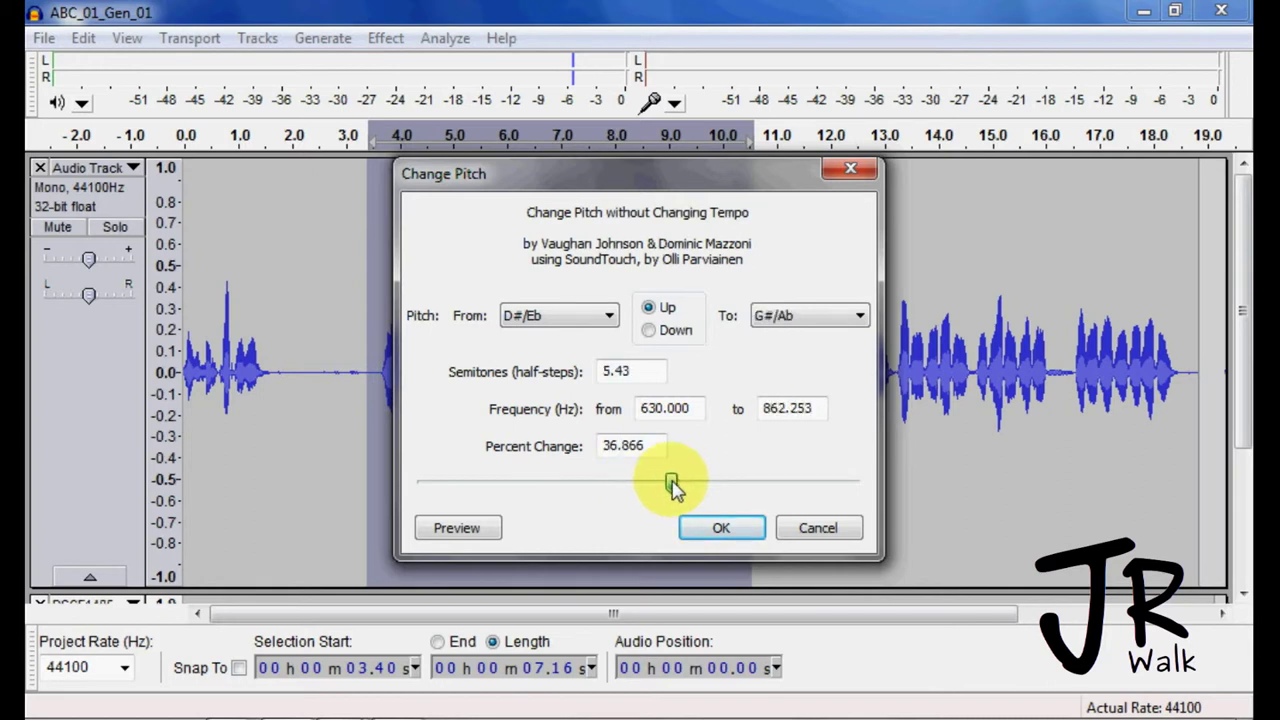
left_click(721, 530)
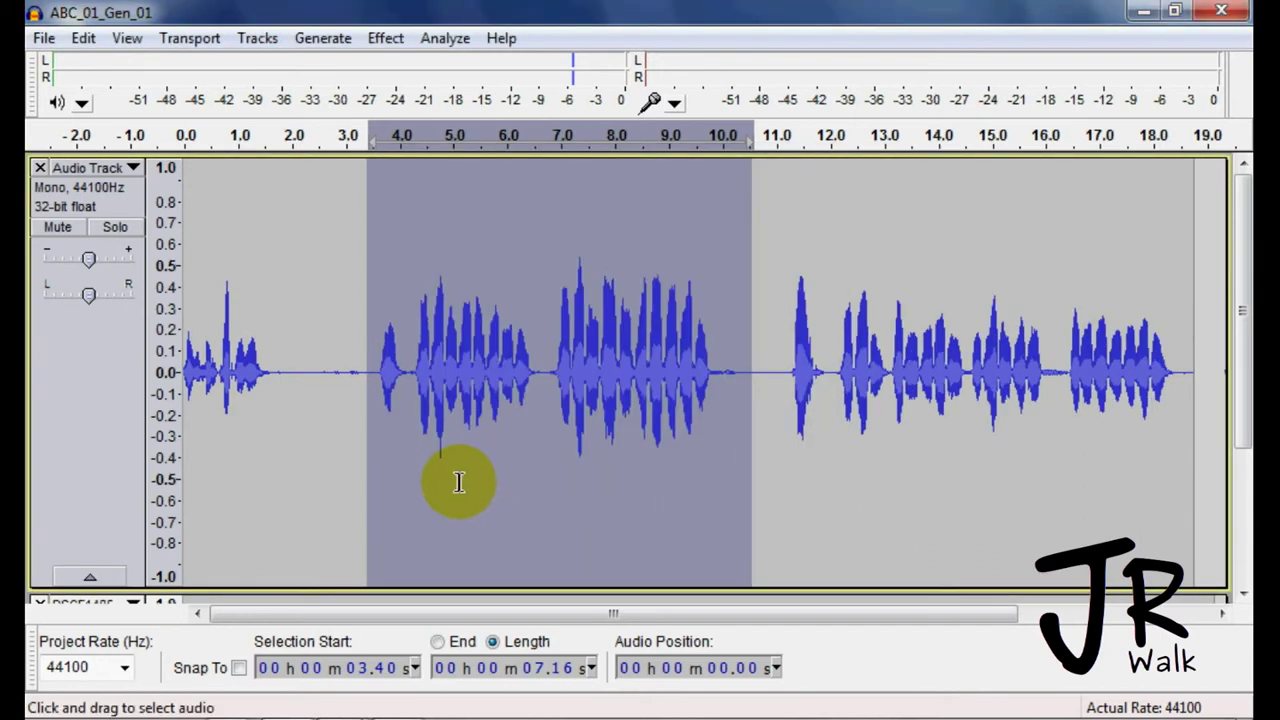
Play the raised-pitch selection until about 7.78 s, stop playback, and undo the pitch change.
key("space")
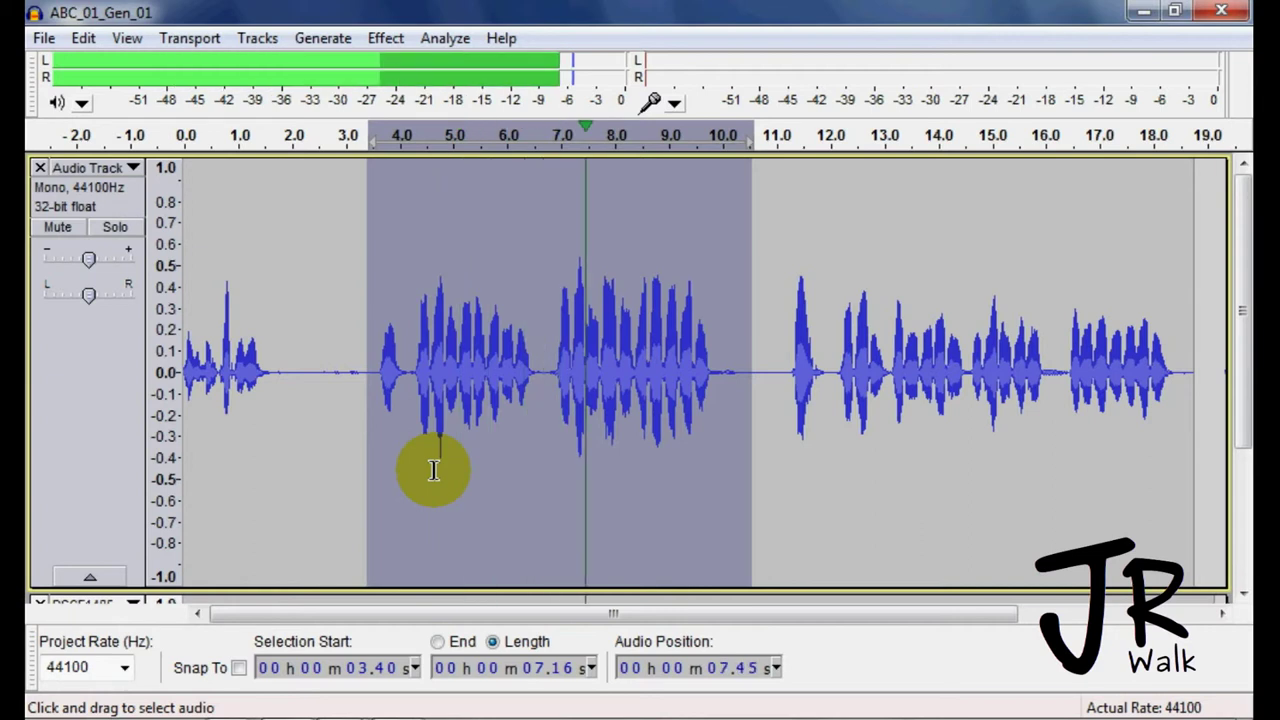
key("bracketleft")
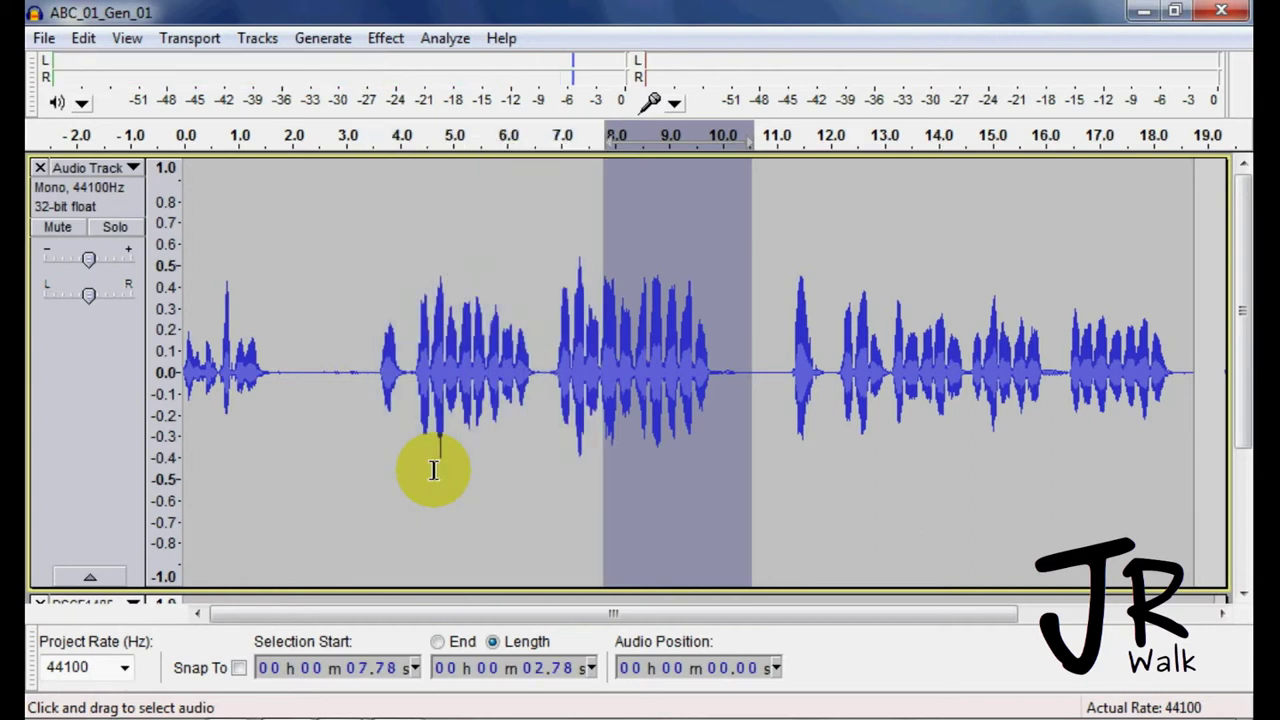
left_click(372, 392, "shift")
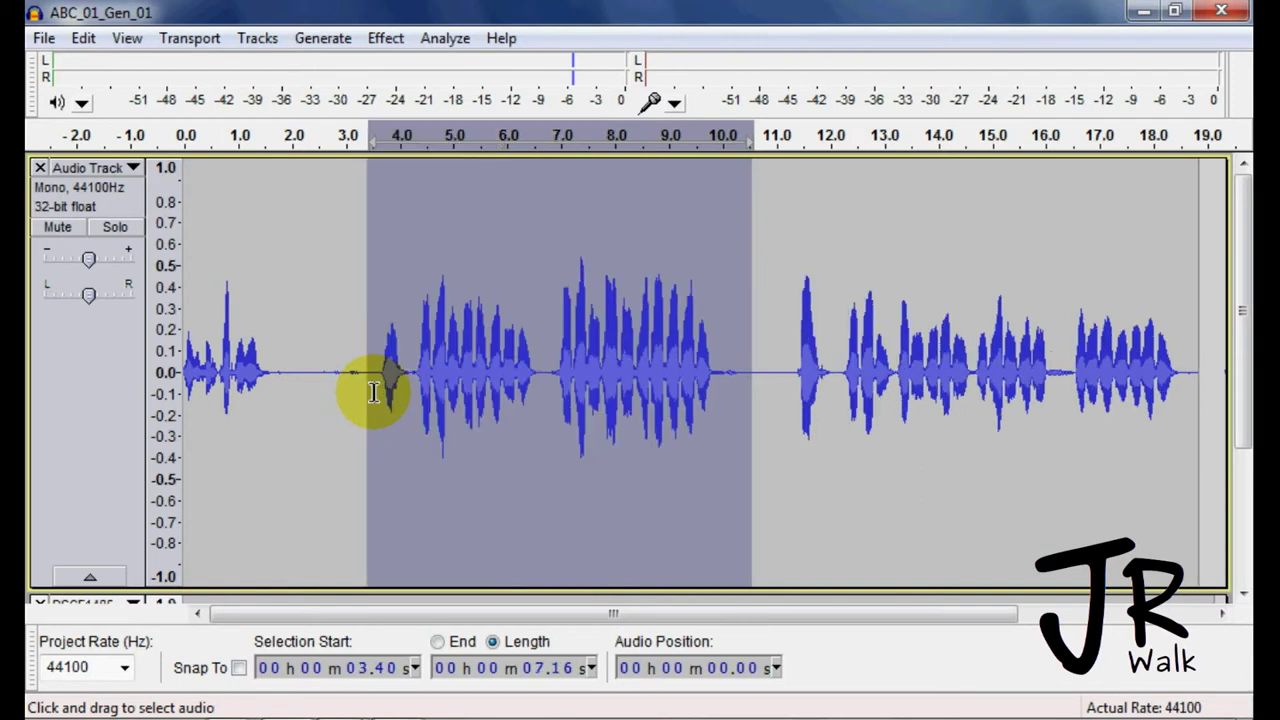
left_click(386, 40)
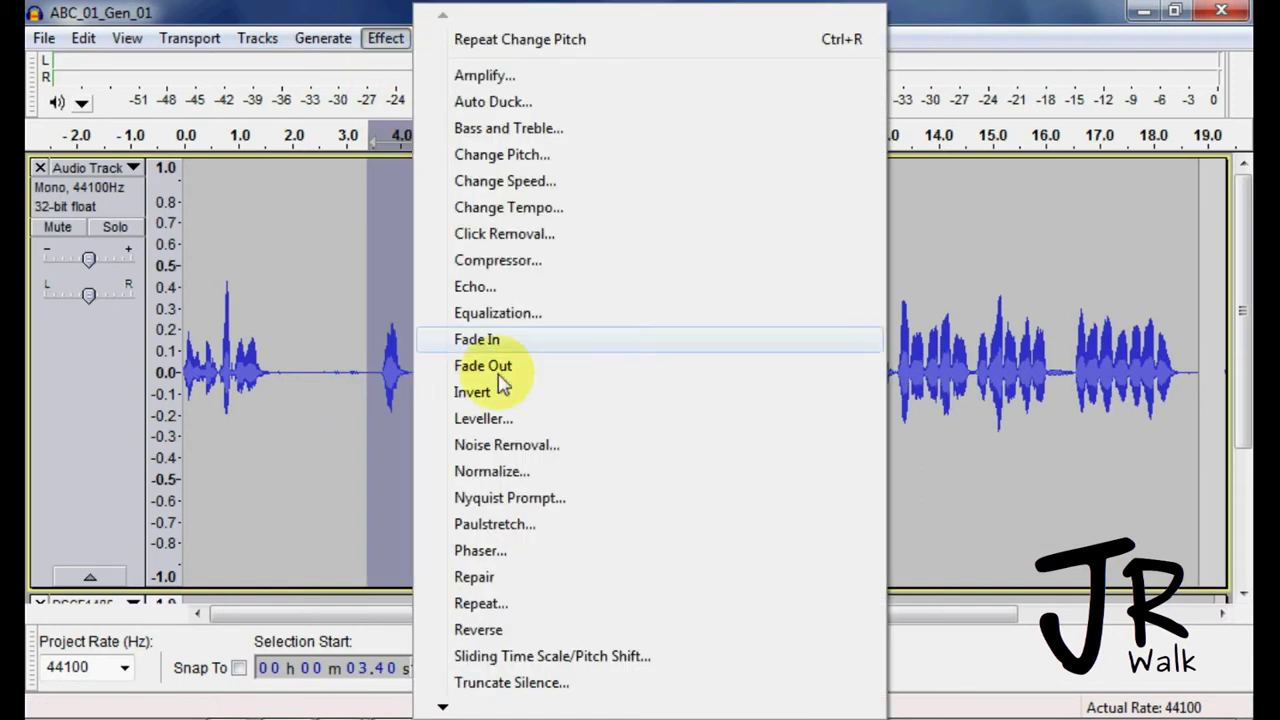
left_click(552, 210)
left_click(749, 491)
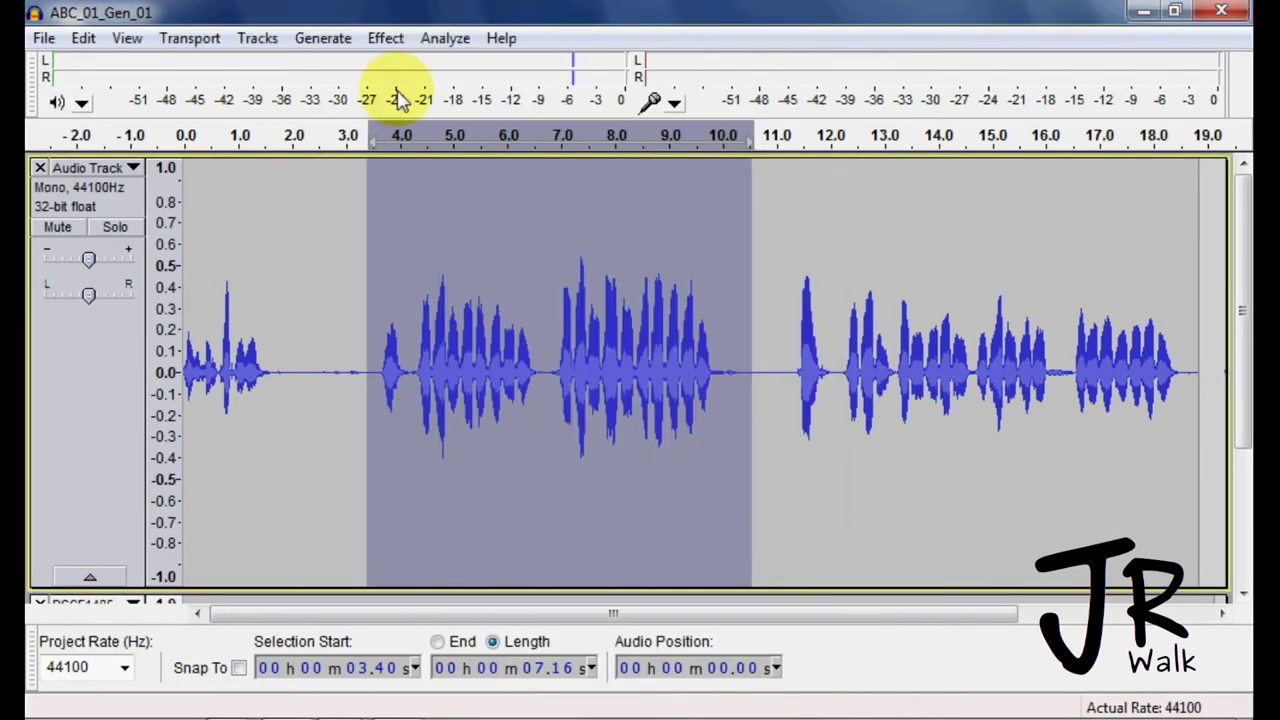
Apply the Change Pitch effect to the selected audio, lowering its pitch by 25 percent.
left_click(384, 44)
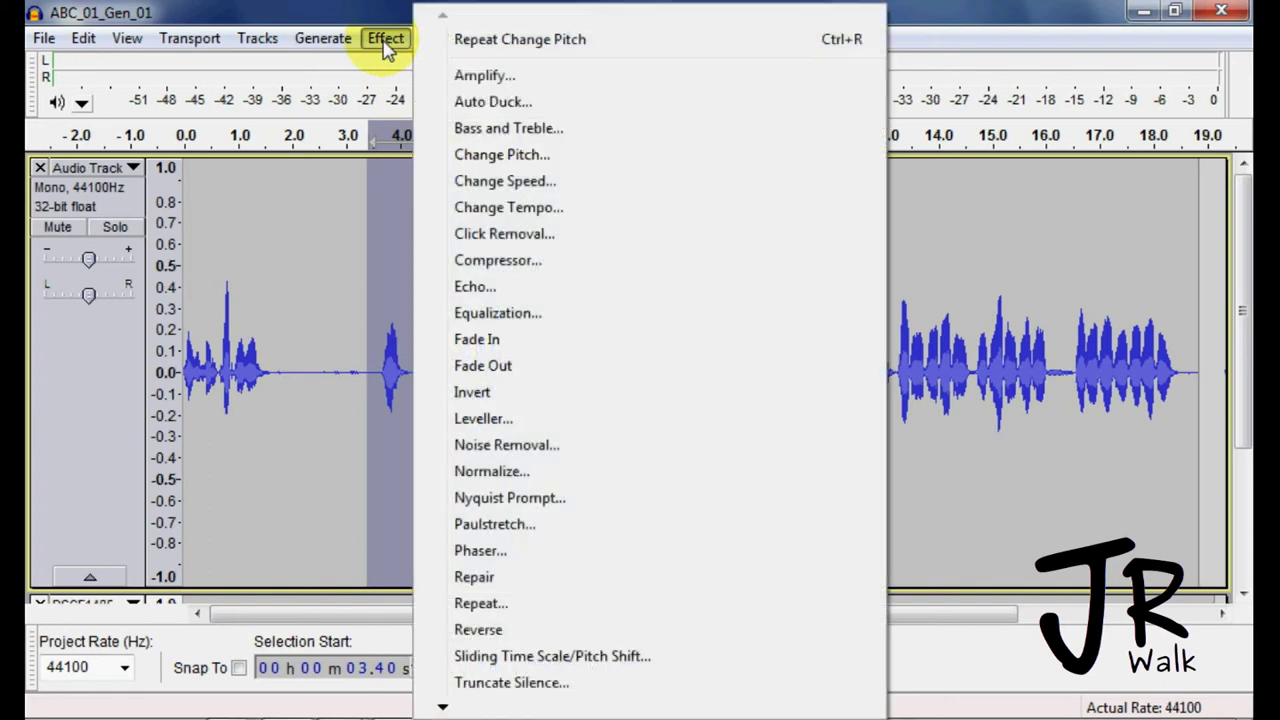
left_click(470, 158)
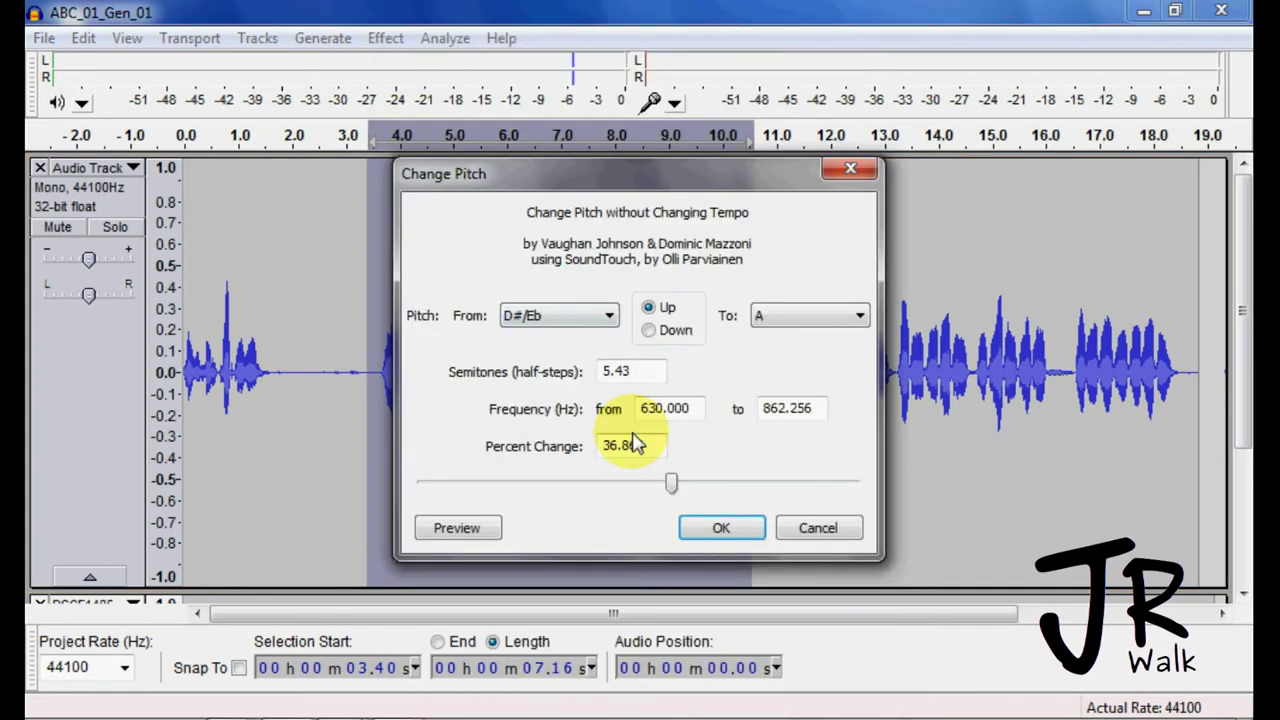
left_click_drag(672, 484, 582, 484)
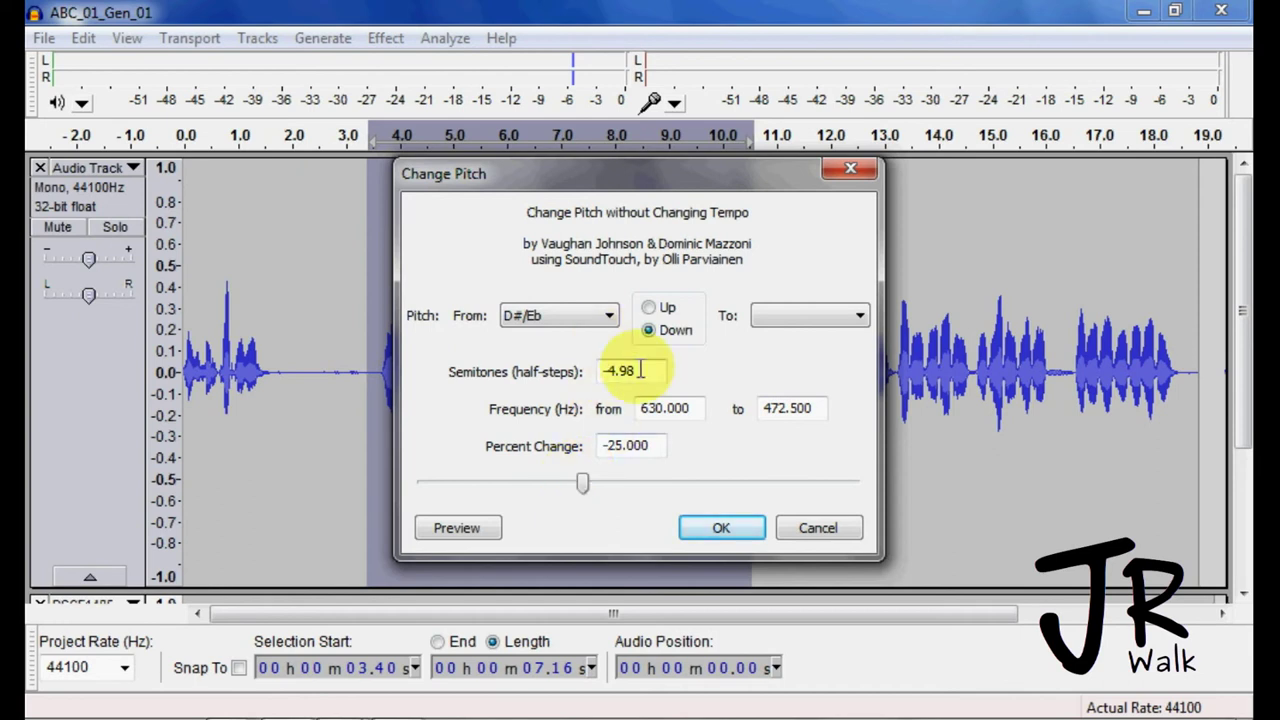
left_click(568, 318)
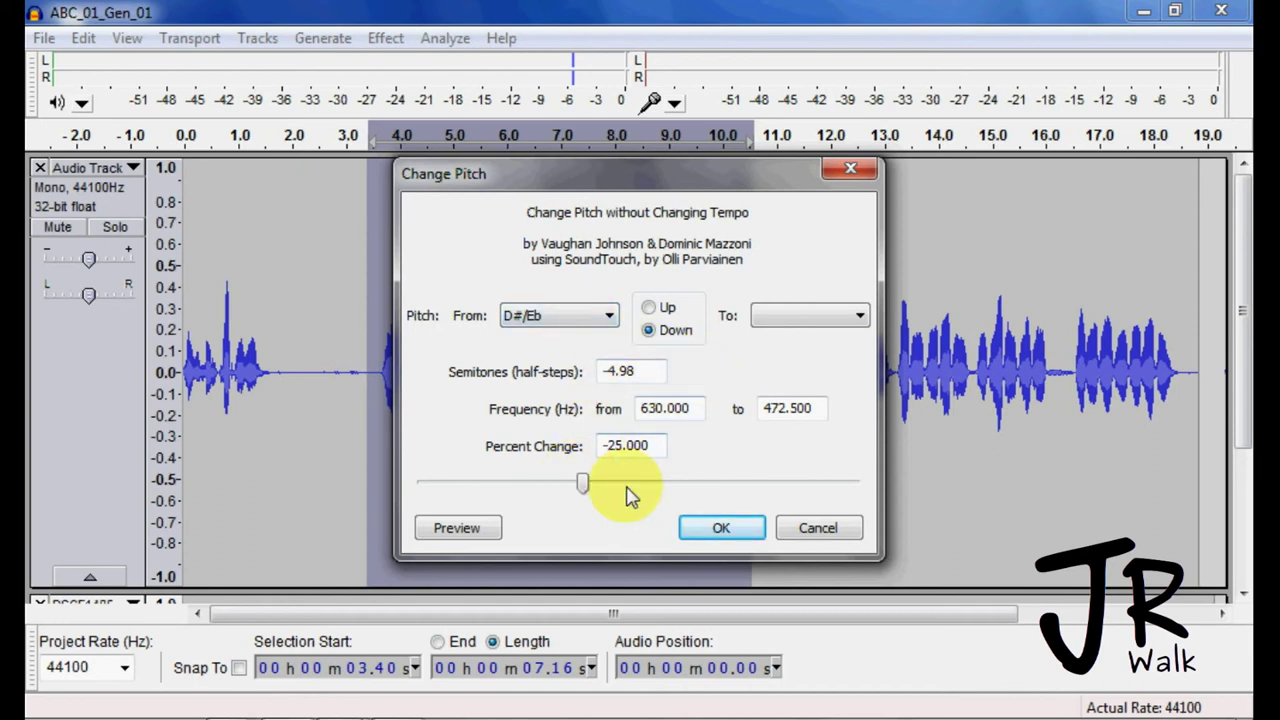
left_click(718, 526)
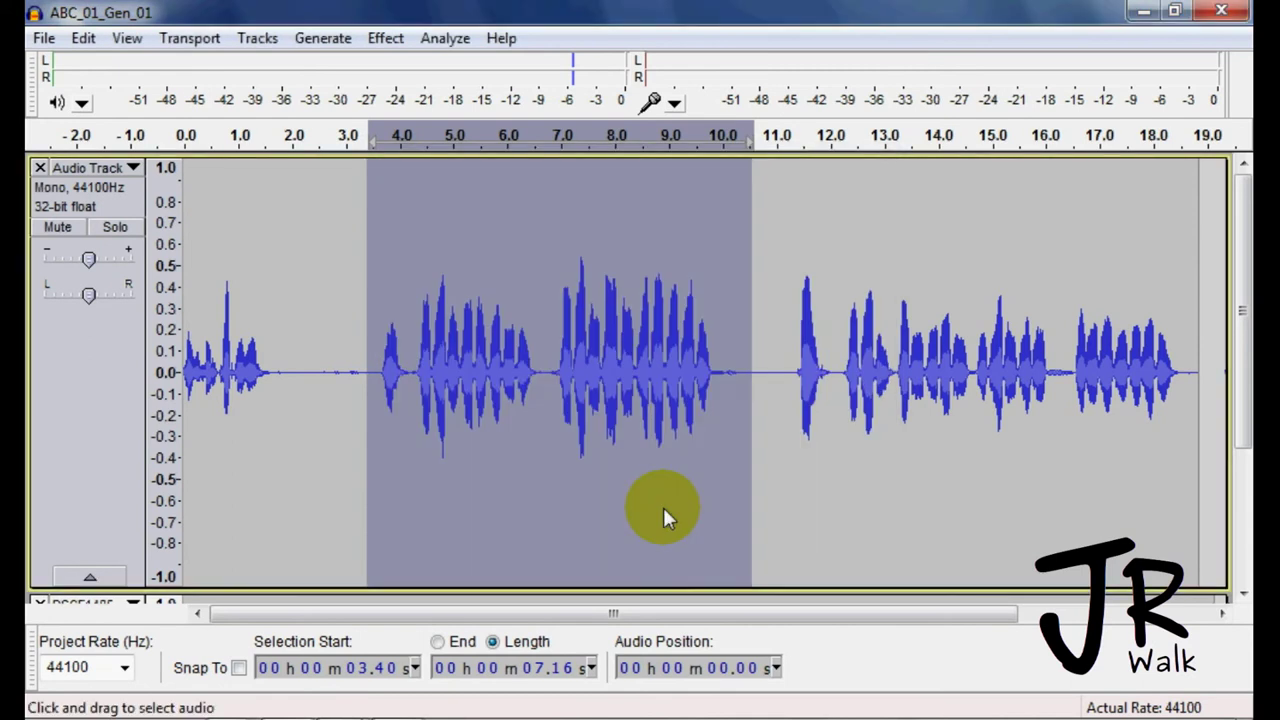
Play the lowered-pitch selection and stop playback at about 7.67 s, moving the selection start there.
key("space")
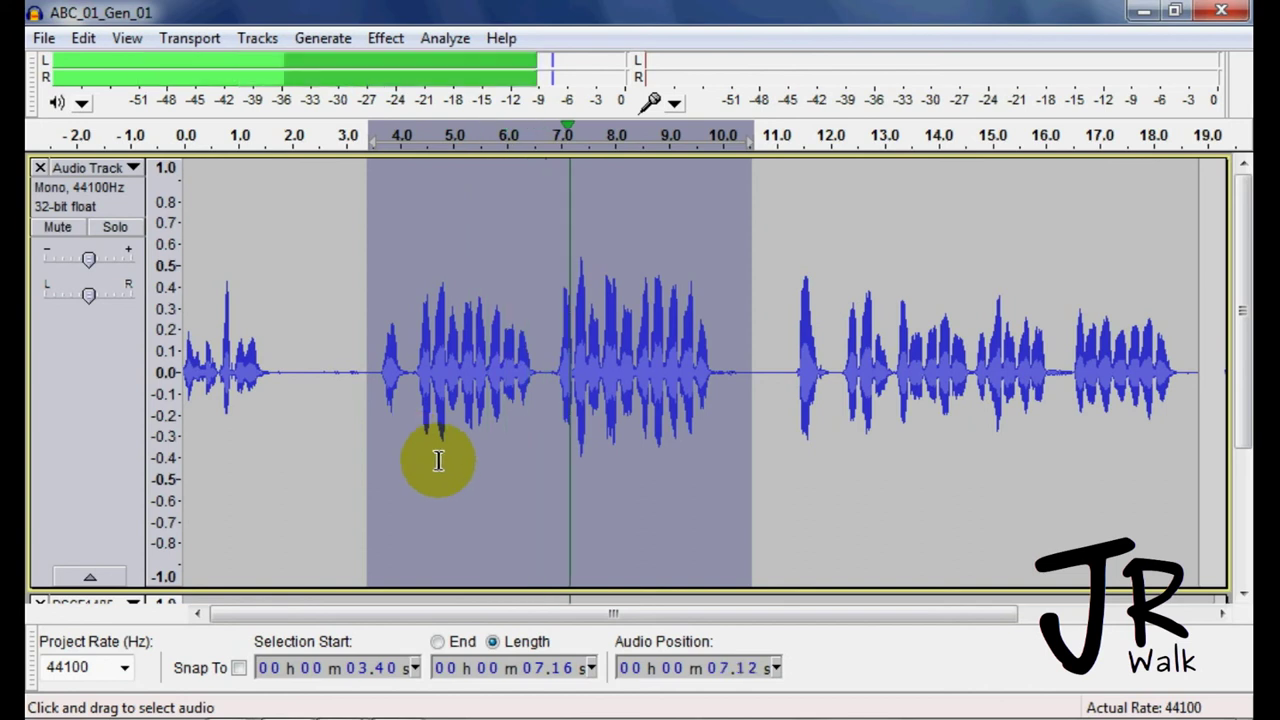
key("x")
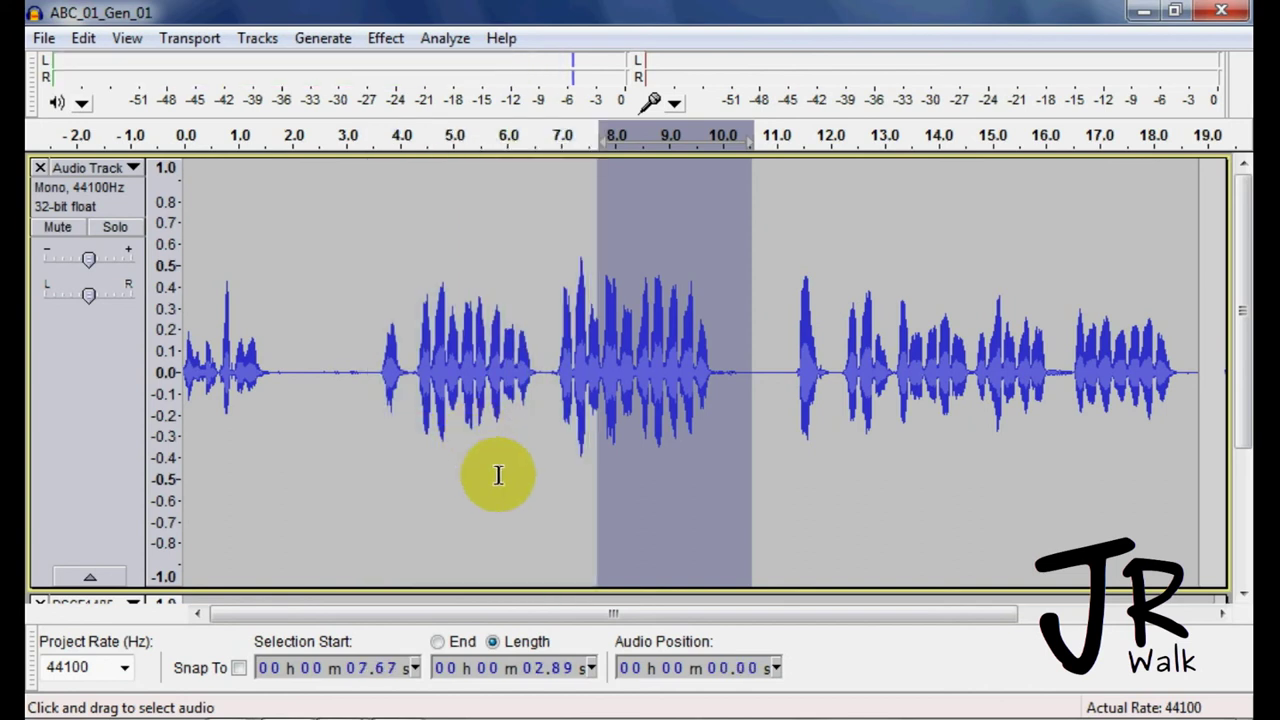